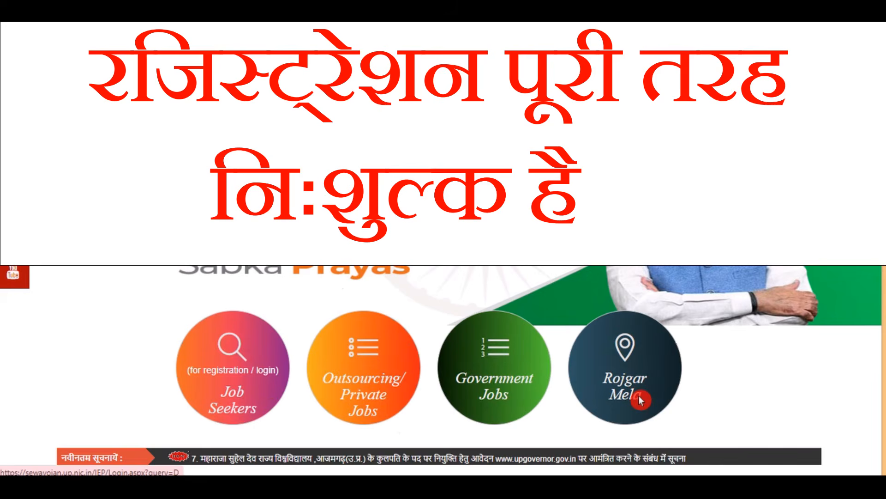
# Step: Return from the Rojgar Mela circle to the top of the Rojgaar Sangam U.P. homepage
pyautogui.click(639, 395)
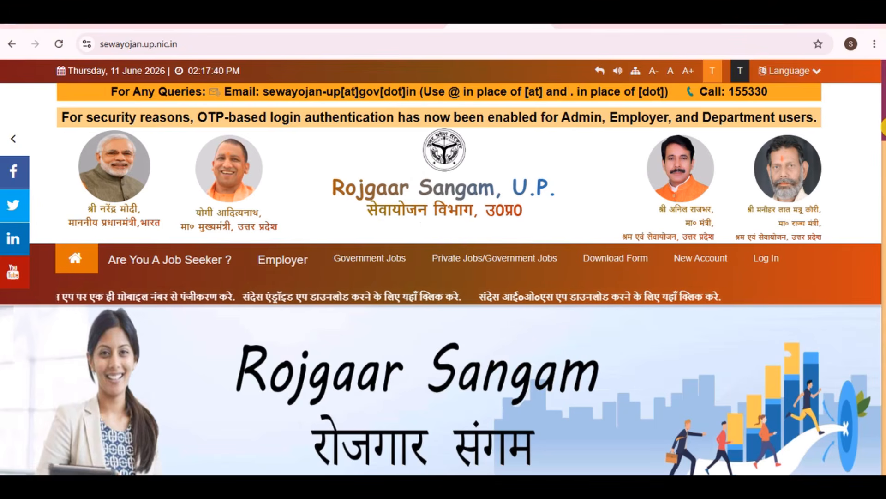
# Step: Scroll the homepage and reload it through the portal logo
pyautogui.scroll(-4, 443, 268)
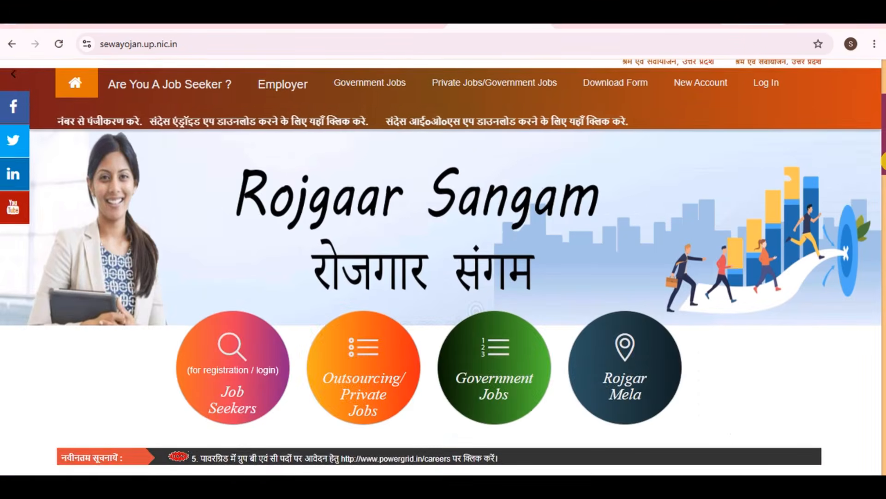
pyautogui.click(435, 258)
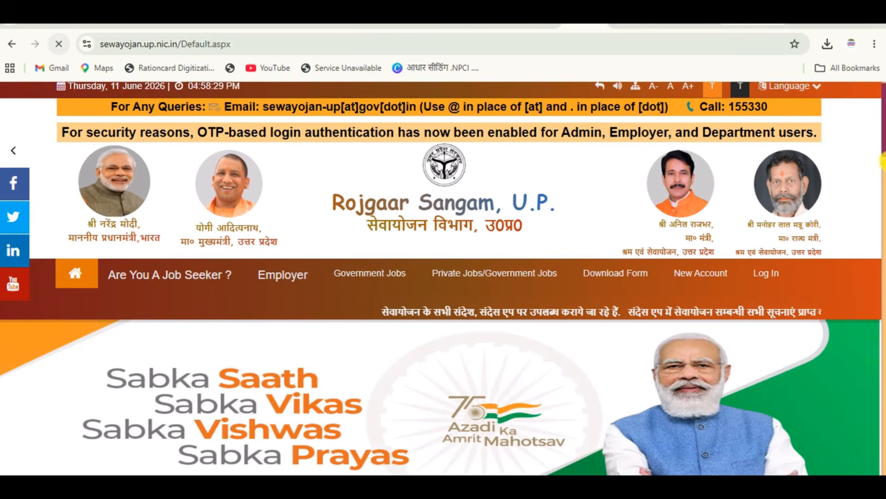
pyautogui.scroll(-8, 882, 165)
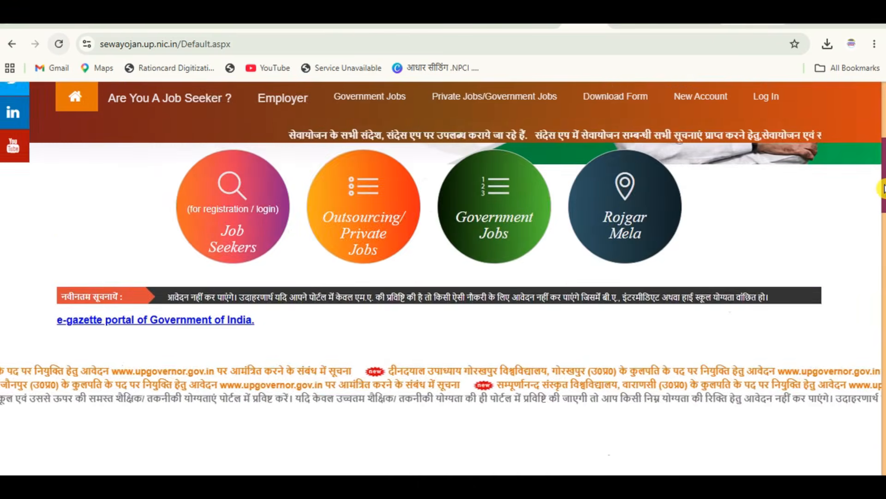
pyautogui.moveTo(883, 201); pyautogui.dragTo(883, 310)
pyautogui.click(392, 203)
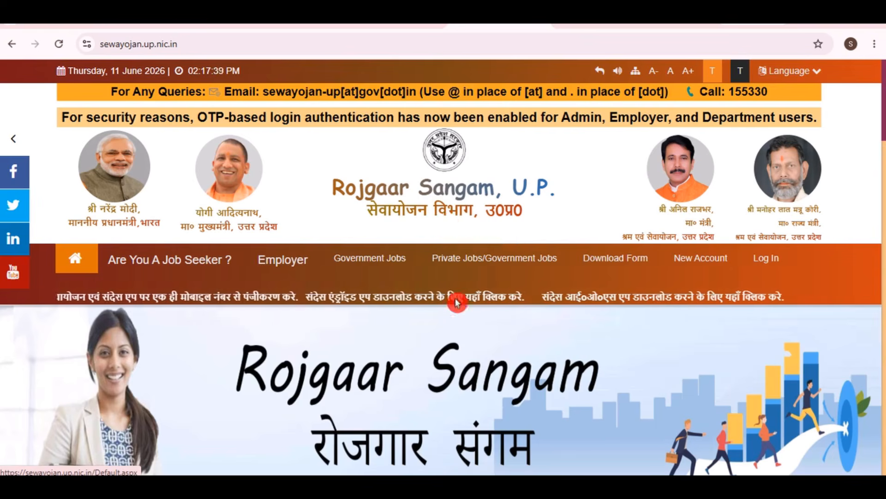
# Step: Browse down the homepage, then bring up the New Account choices: Jobseeker and Employer
pyautogui.scroll(-2, 510, 366)
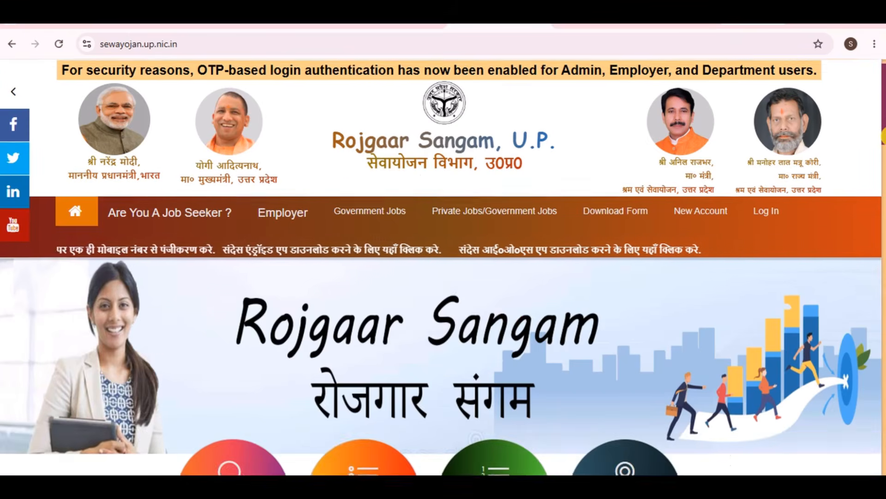
pyautogui.scroll(-2, 434, 262)
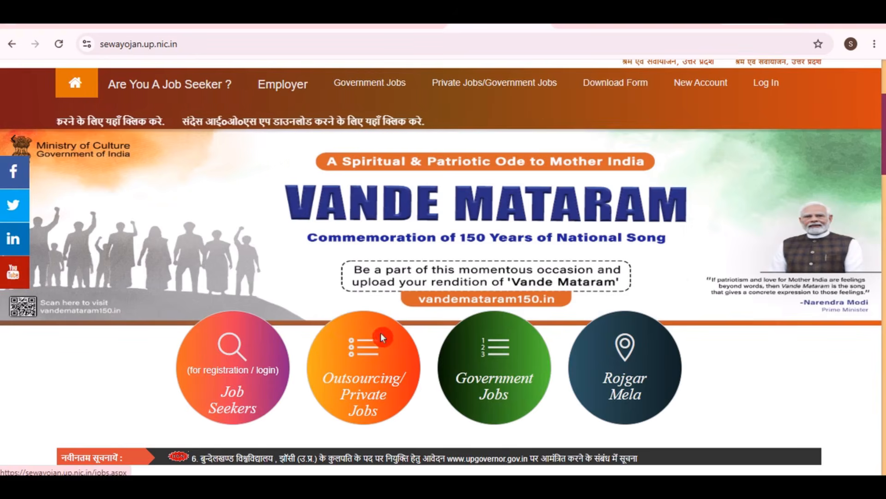
pyautogui.click(349, 362)
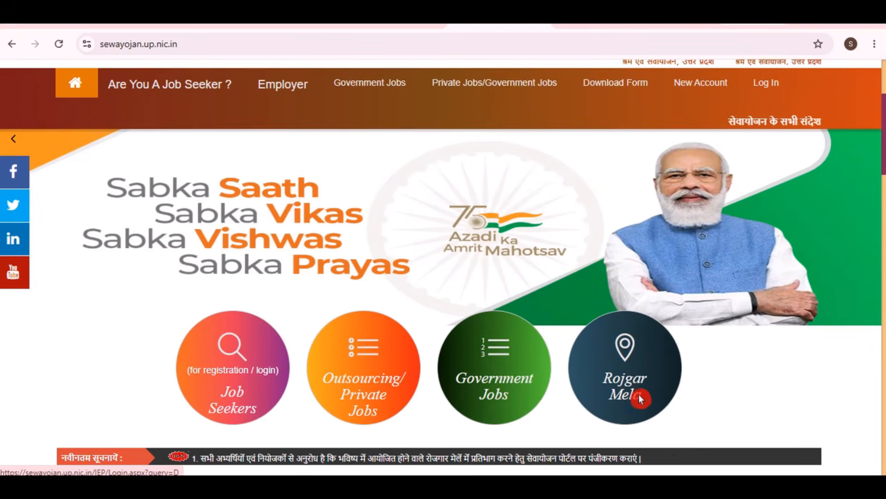
pyautogui.scroll(4, 749, 264)
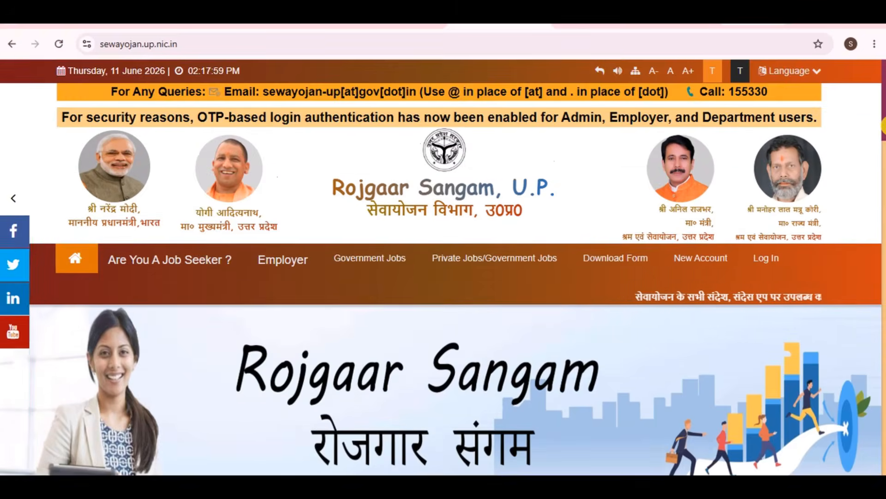
pyautogui.click(696, 264)
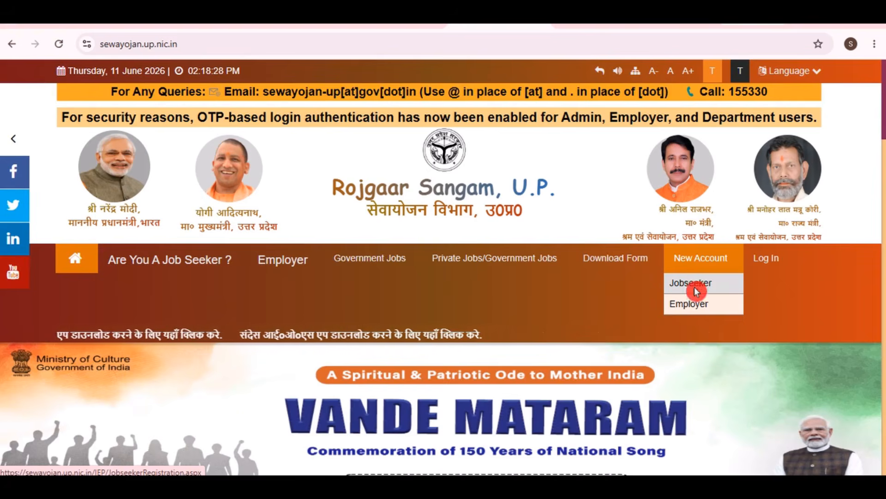
# Step: Pick Jobseeker under New Account to open the jobseeker Sign Up form
pyautogui.click(692, 307)
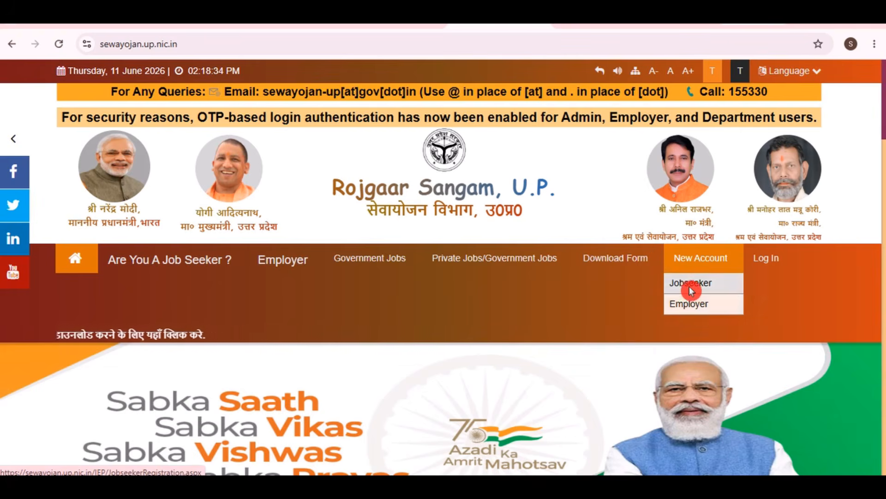
pyautogui.click(689, 286)
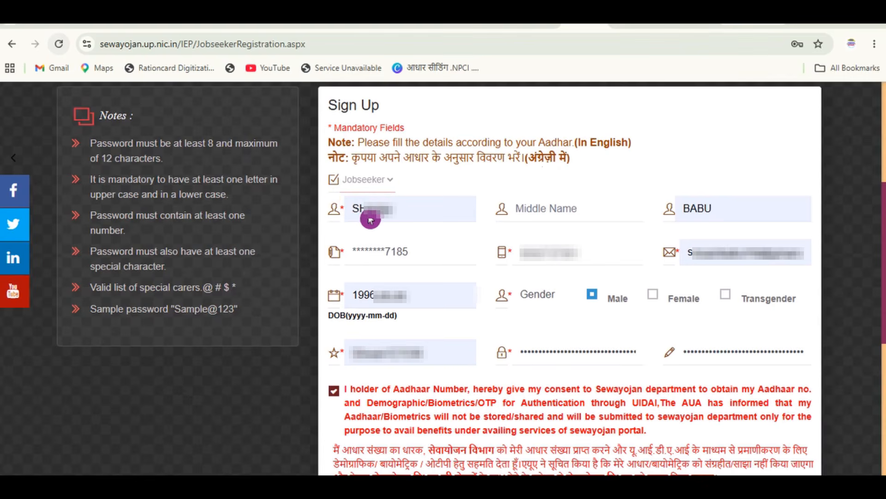
pyautogui.press('ctrl')
pyautogui.press('ctrl')
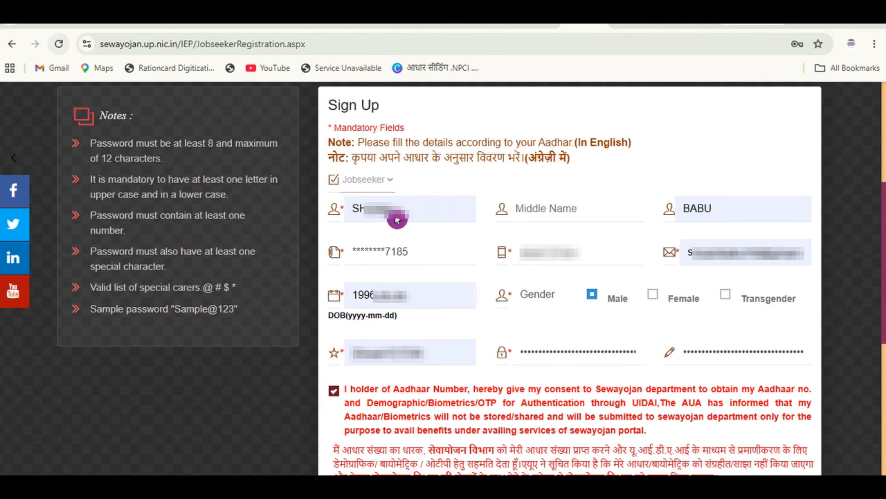
pyautogui.press('ctrl')
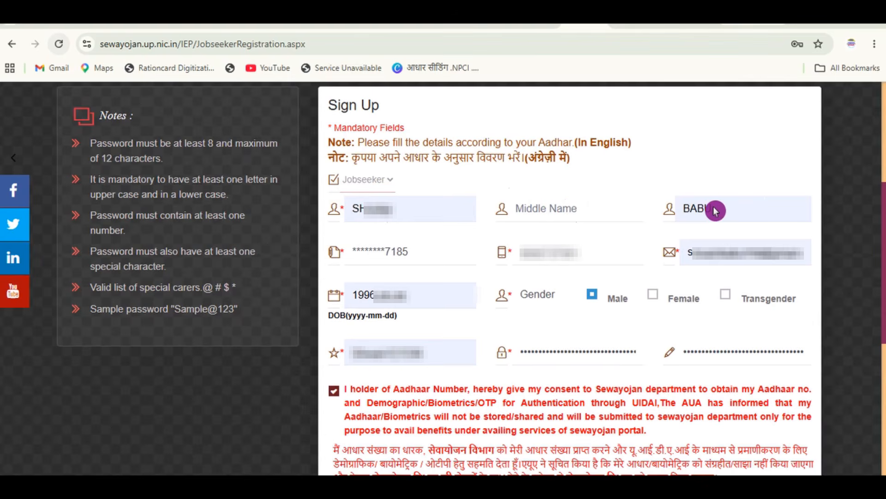
pyautogui.press('ctrl')
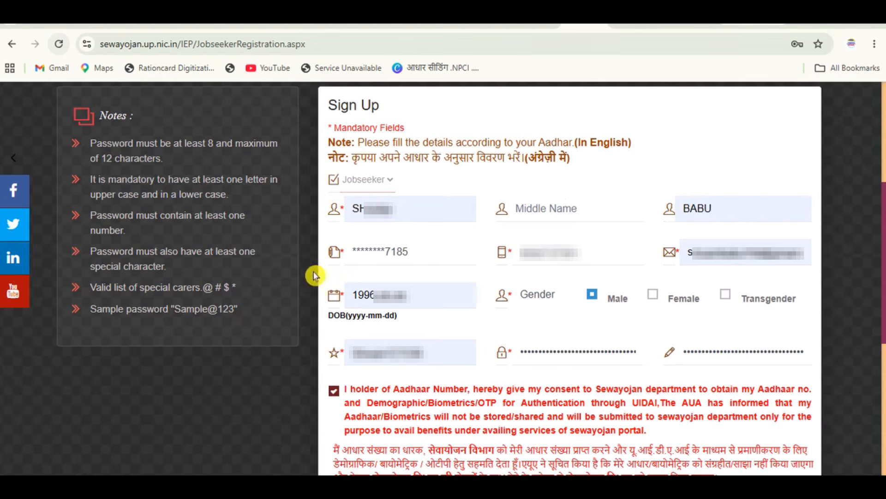
pyautogui.press('ctrl')
pyautogui.press('ctrl')
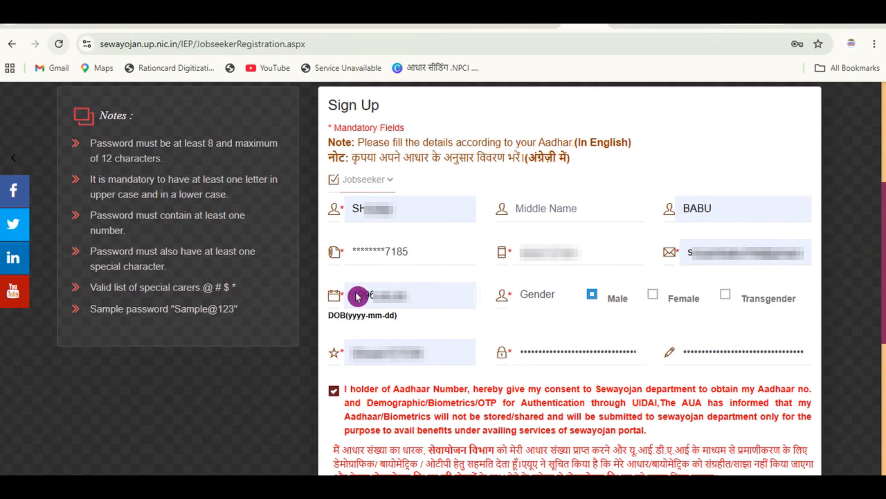
pyautogui.press('ctrl')
pyautogui.press('ctrl')
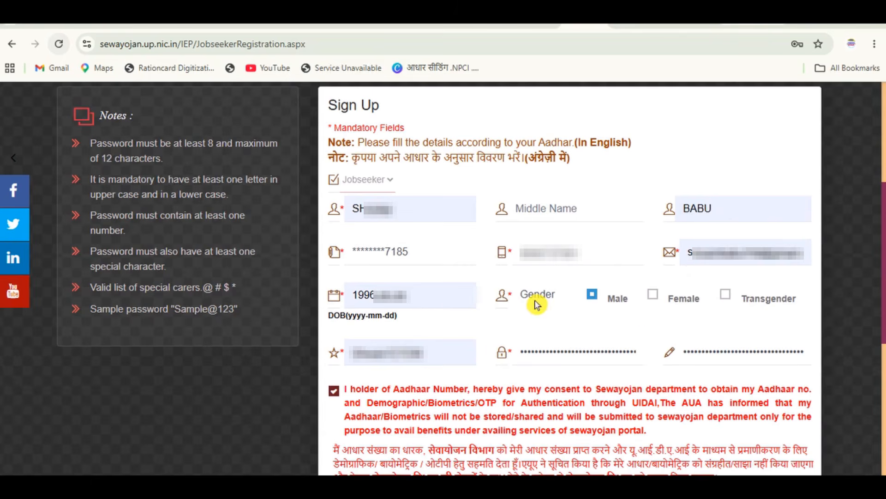
pyautogui.press('ctrl')
pyautogui.press('ctrl')
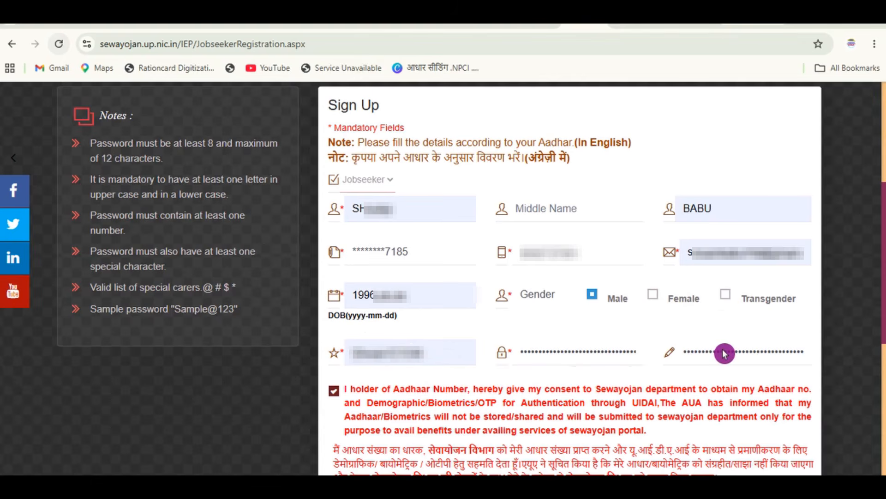
# Step: Tick the Aadhaar authentication consent and answer the captcha to verify the Aadhaar number
pyautogui.click(335, 393)
pyautogui.scroll(-5, 877, 270)
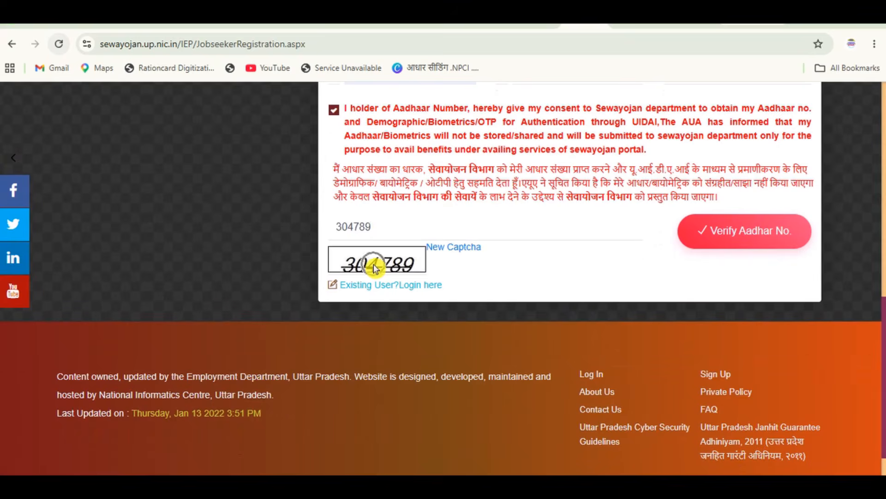
pyautogui.click(369, 233)
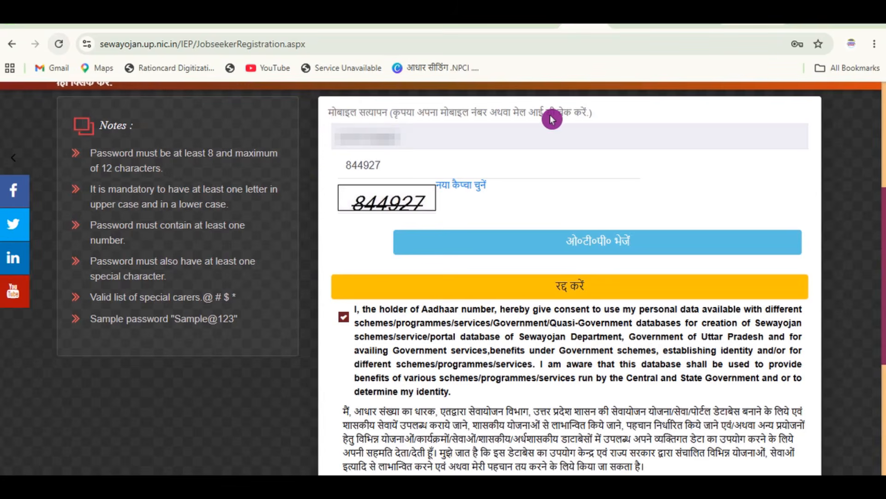
# Step: Correct the captcha answer for mobile verification
pyautogui.click(400, 137)
pyautogui.click(401, 137)
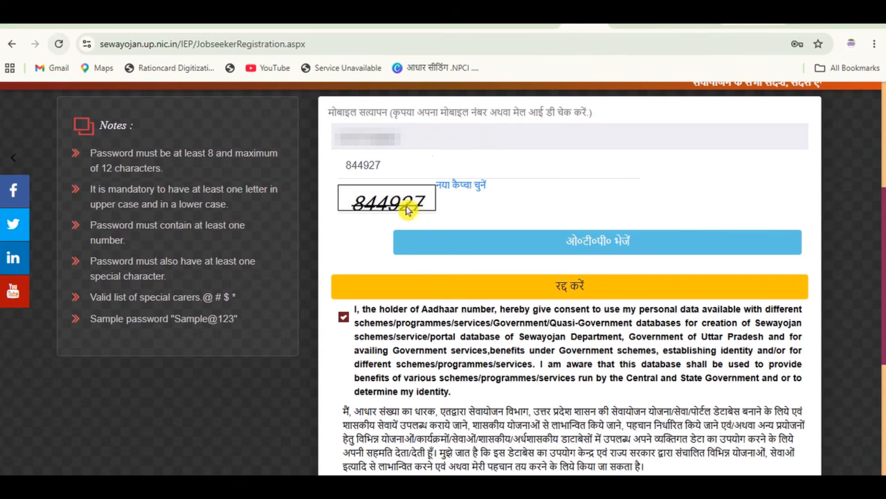
pyautogui.click(391, 212)
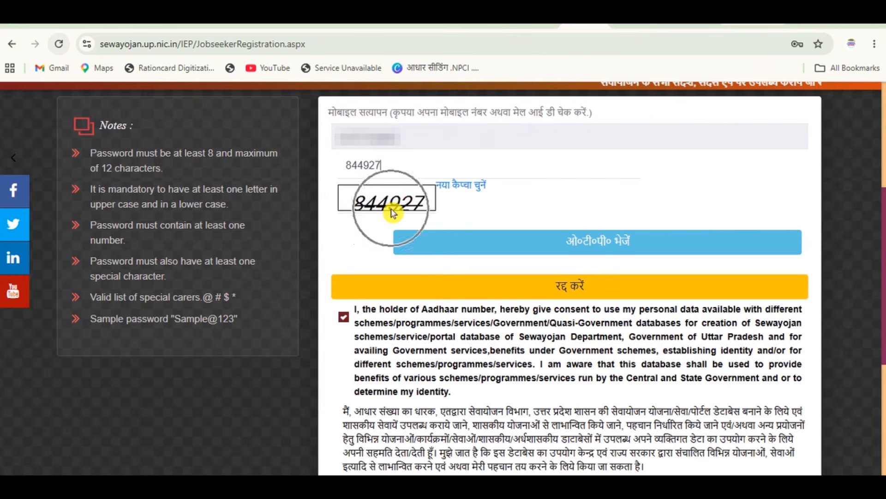
pyautogui.click(353, 175)
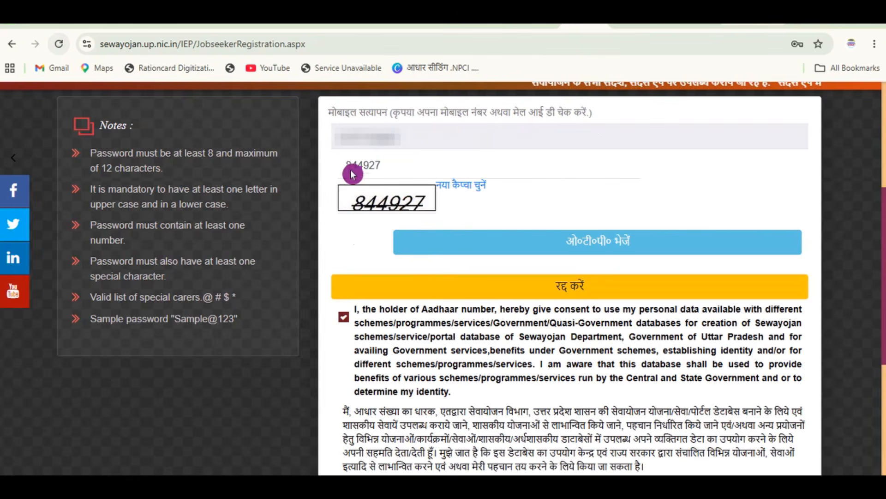
pyautogui.click(383, 171)
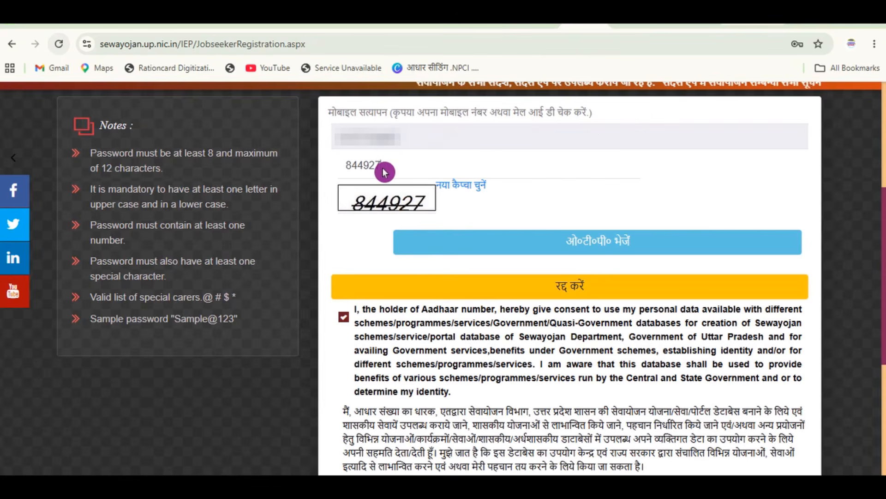
# Step: Request the mobile OTP, enter the received code and submit the jobseeker registration
pyautogui.click(606, 249)
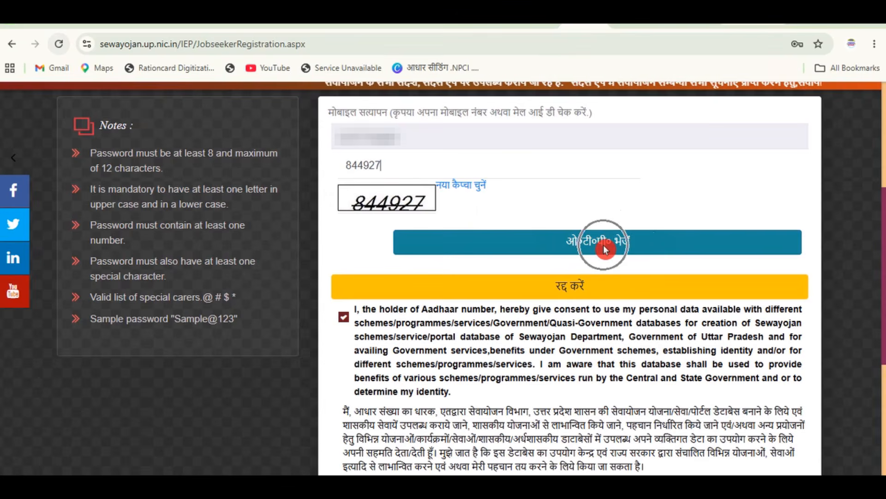
pyautogui.click(605, 249)
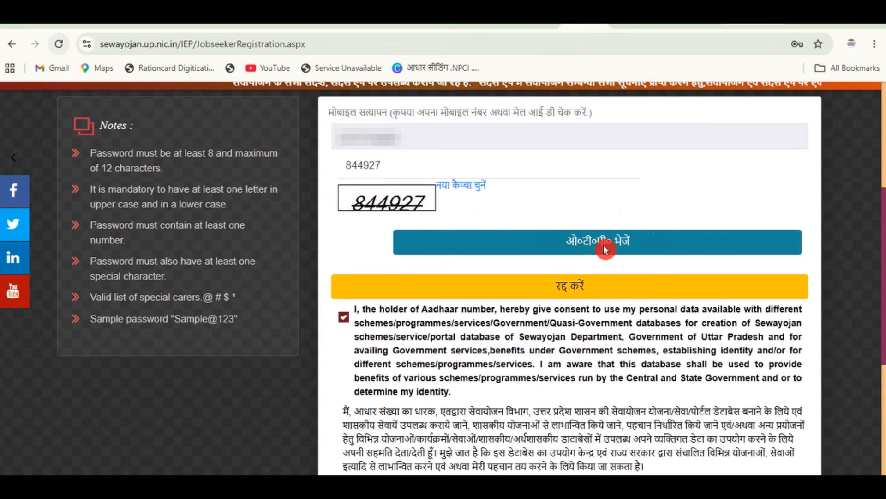
pyautogui.click(357, 188)
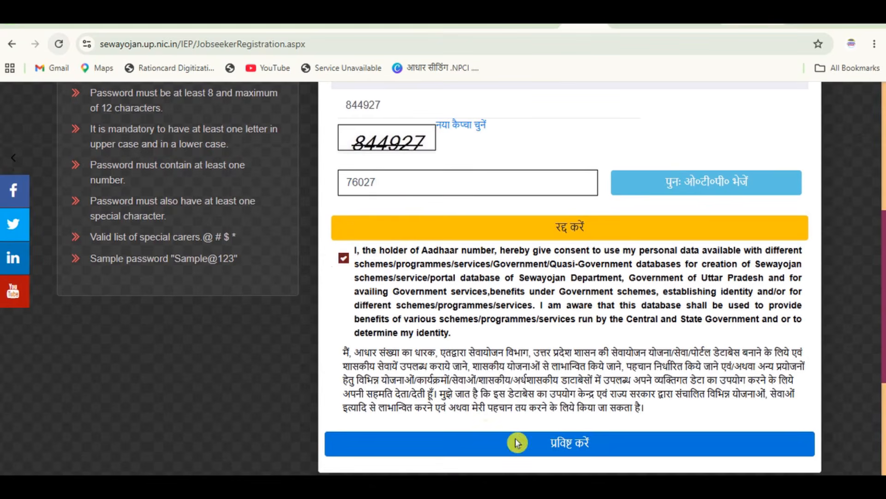
pyautogui.click(575, 450)
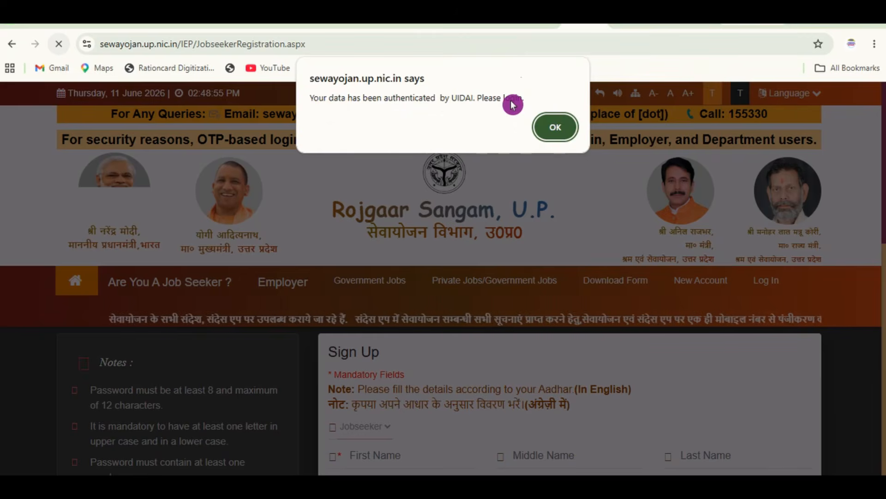
# Step: Acknowledge the UIDAI authentication message and check the pre-filled login username and password
pyautogui.click(552, 129)
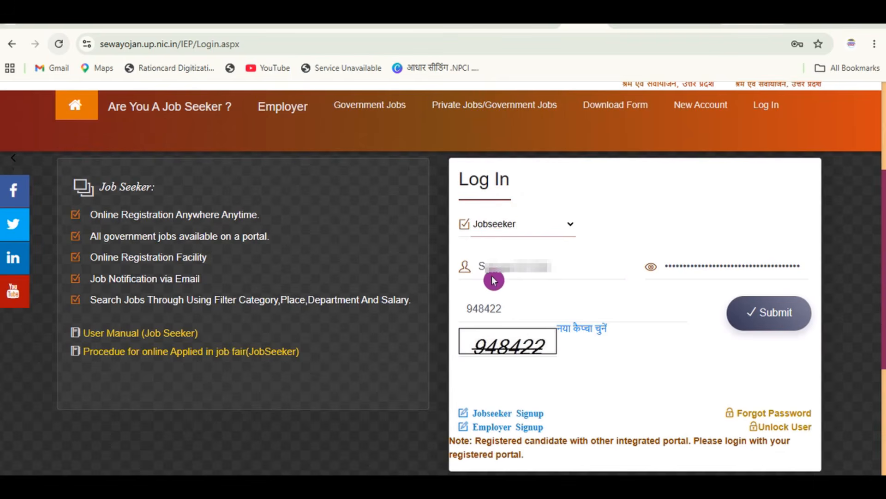
pyautogui.click(543, 274)
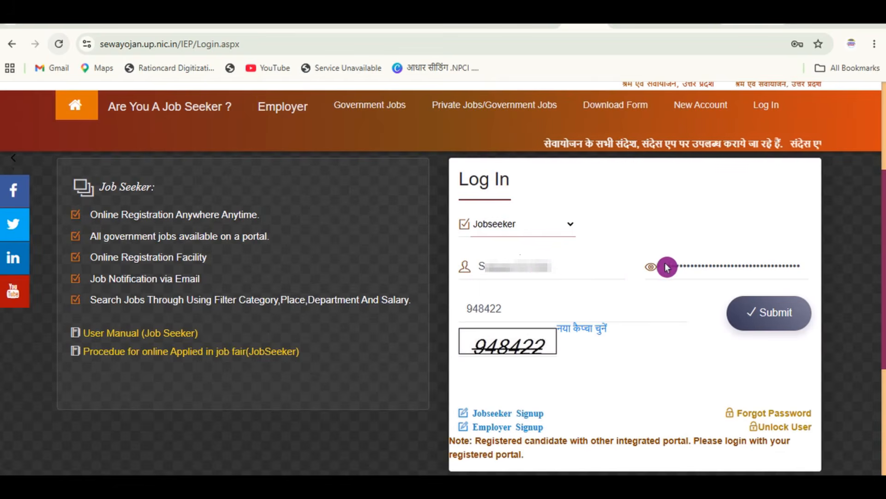
pyautogui.click(702, 267)
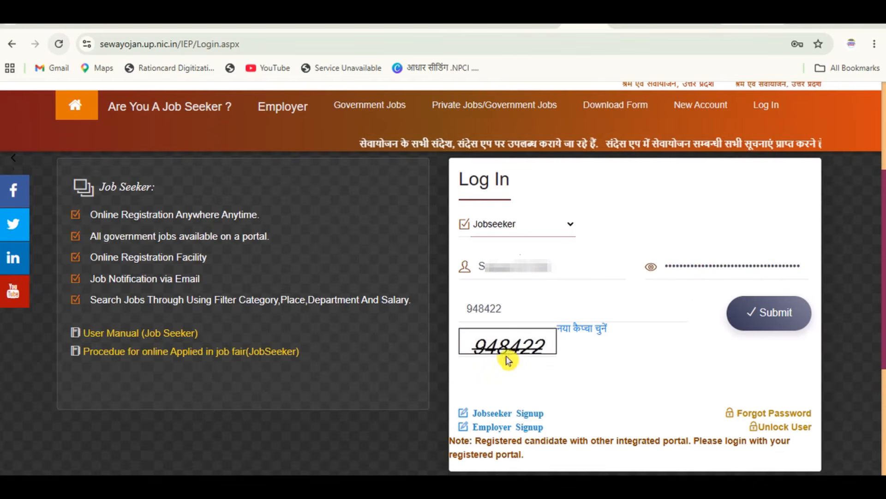
# Step: Answer the login captcha and sign in as Jobseeker
pyautogui.click(518, 355)
pyautogui.click(518, 354)
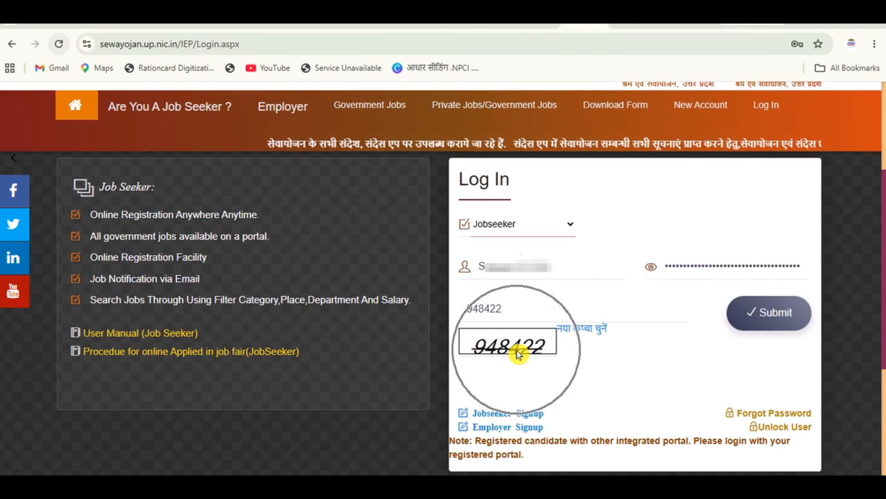
pyautogui.click(518, 354)
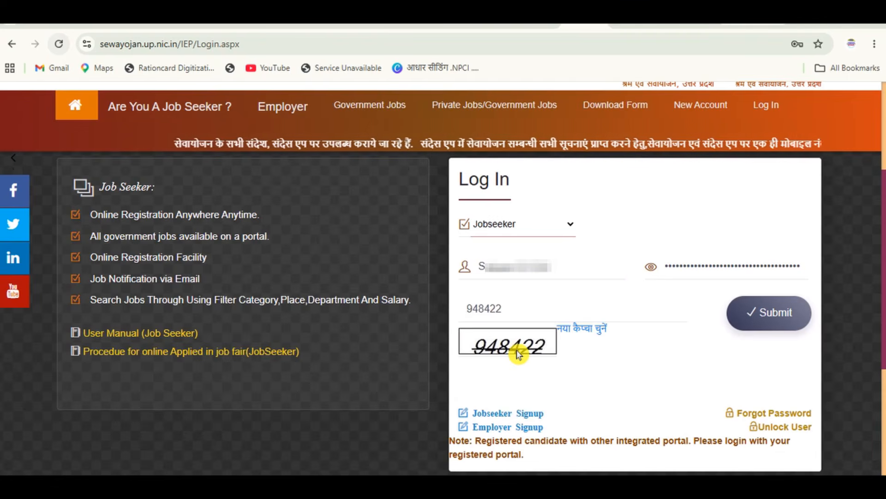
pyautogui.click(469, 321)
pyautogui.click(501, 316)
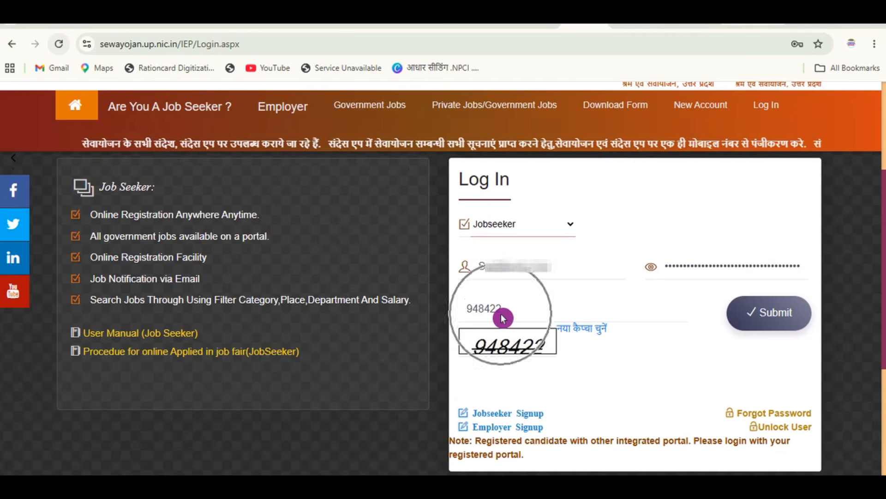
pyautogui.click(500, 316)
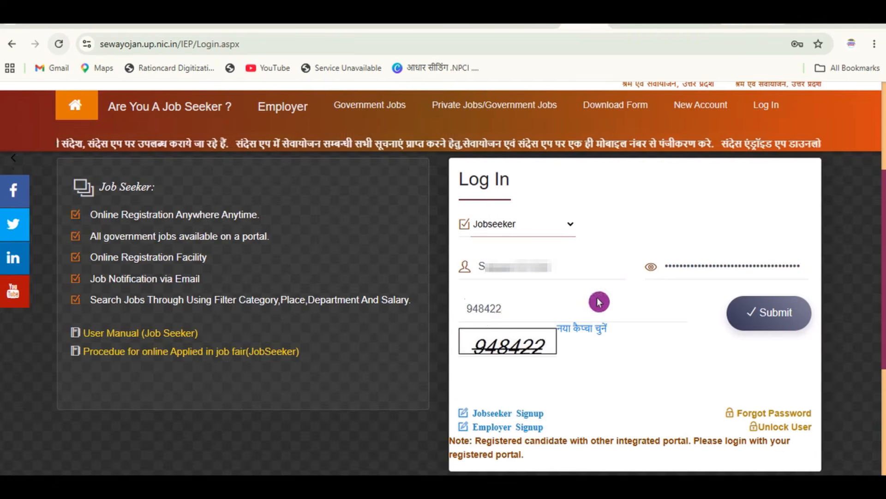
pyautogui.click(755, 317)
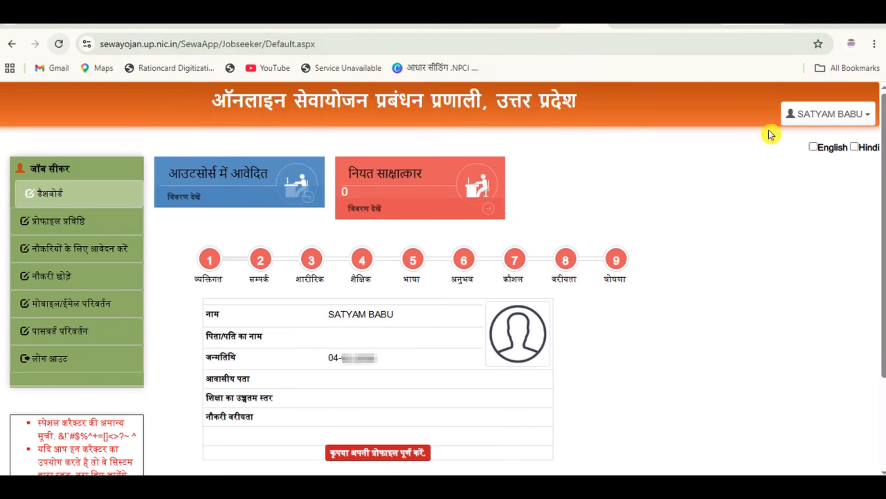
pyautogui.click(835, 120)
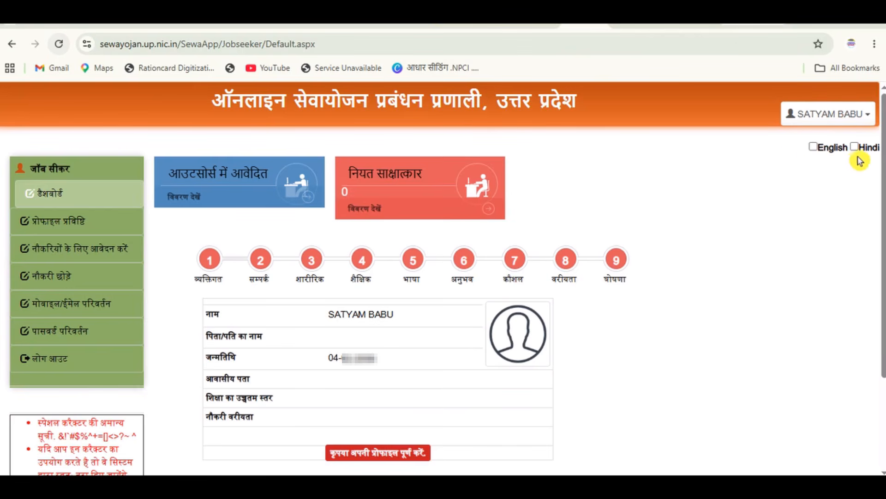
pyautogui.press('ctrl')
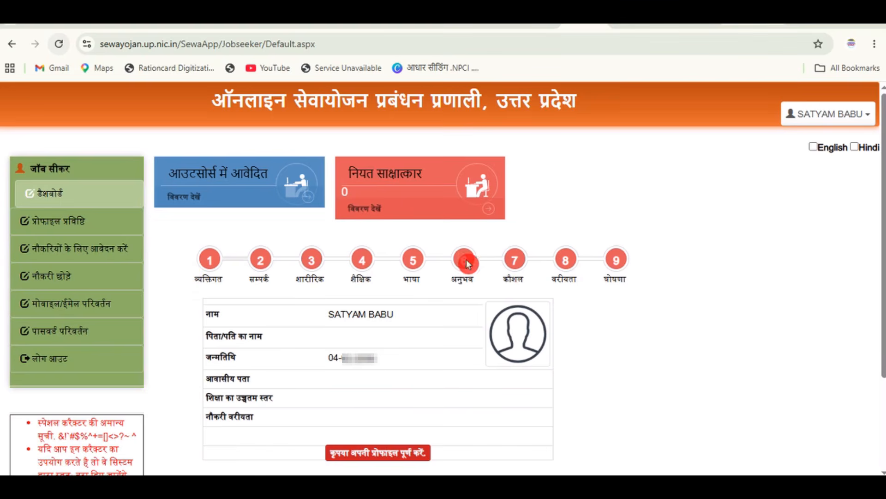
pyautogui.click(621, 277)
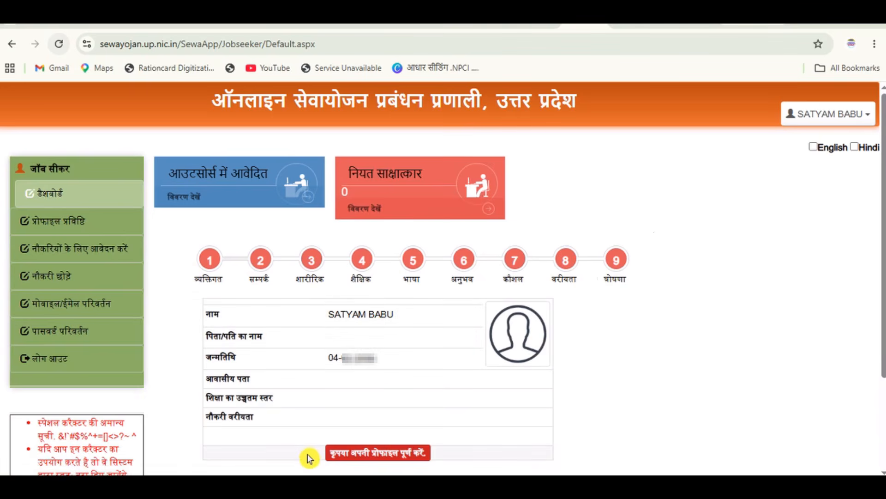
pyautogui.click(342, 457)
pyautogui.click(379, 456)
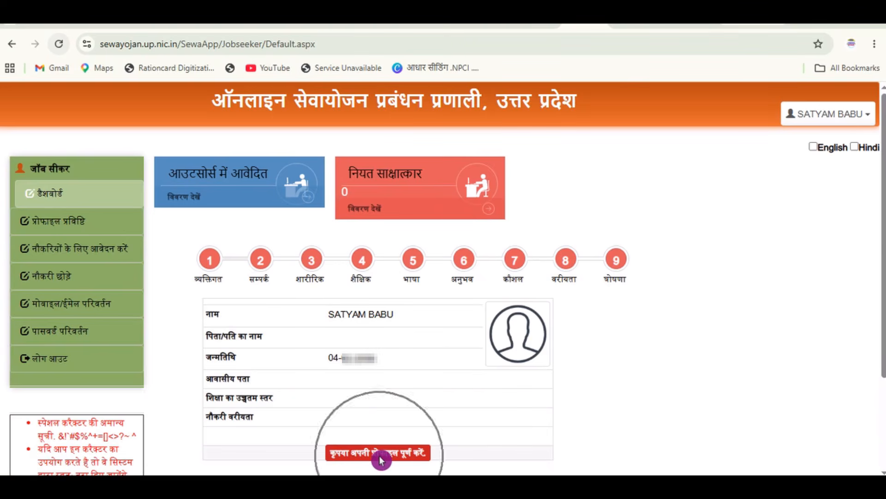
pyautogui.click(379, 455)
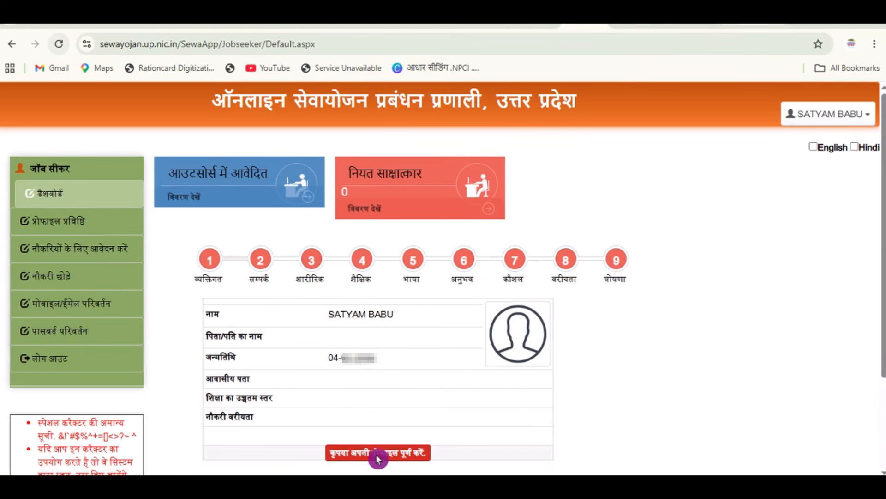
pyautogui.click(124, 221)
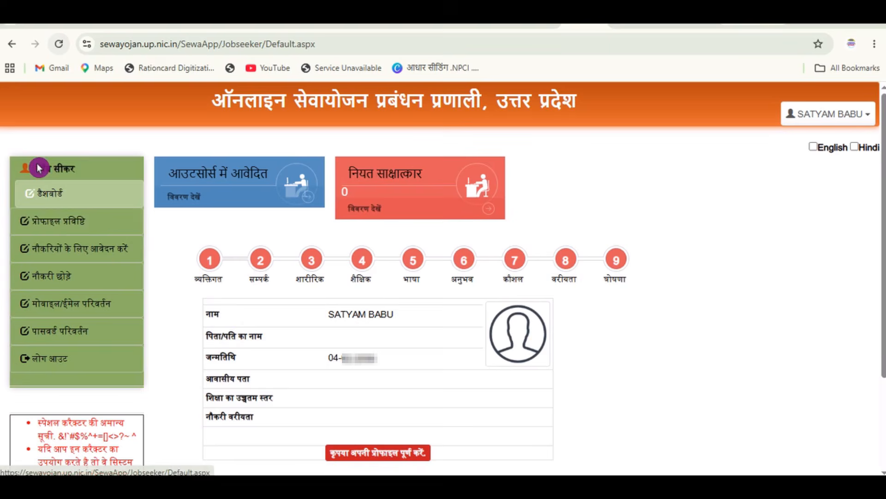
pyautogui.click(68, 227)
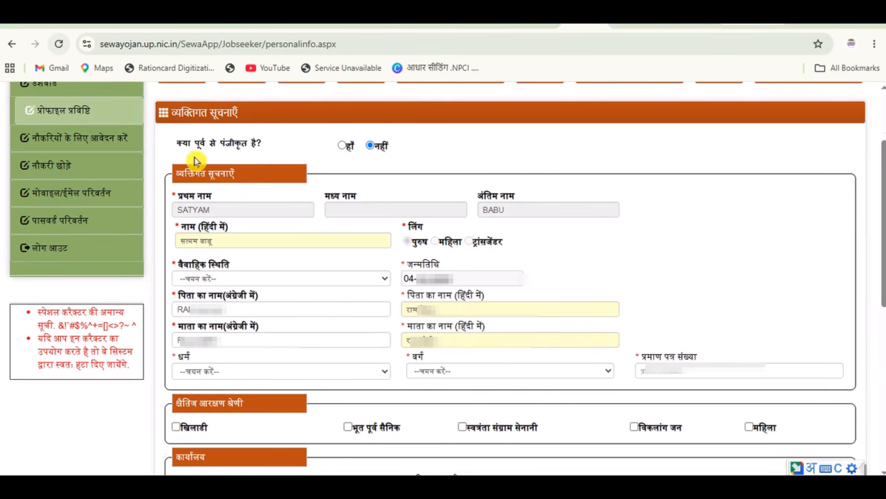
# Step: Answer नहीं to previously registered, confirm gender male and set marital status to अविवाहित
pyautogui.click(372, 147)
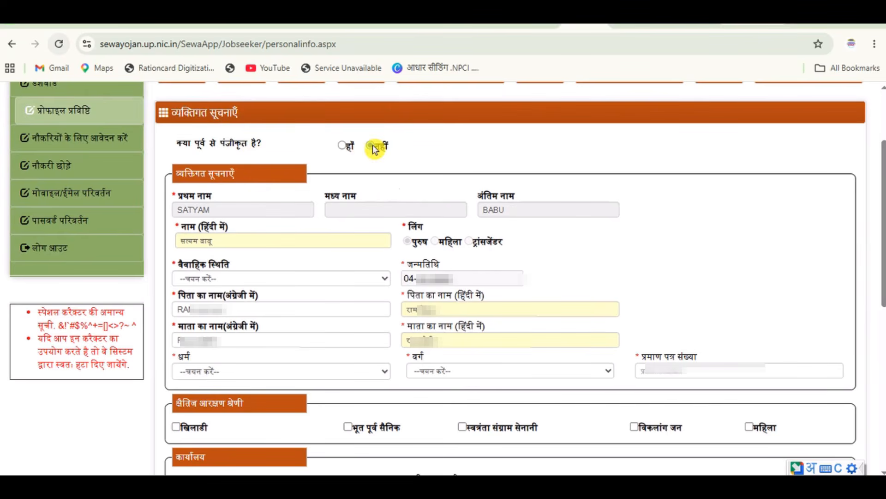
pyautogui.click(236, 178)
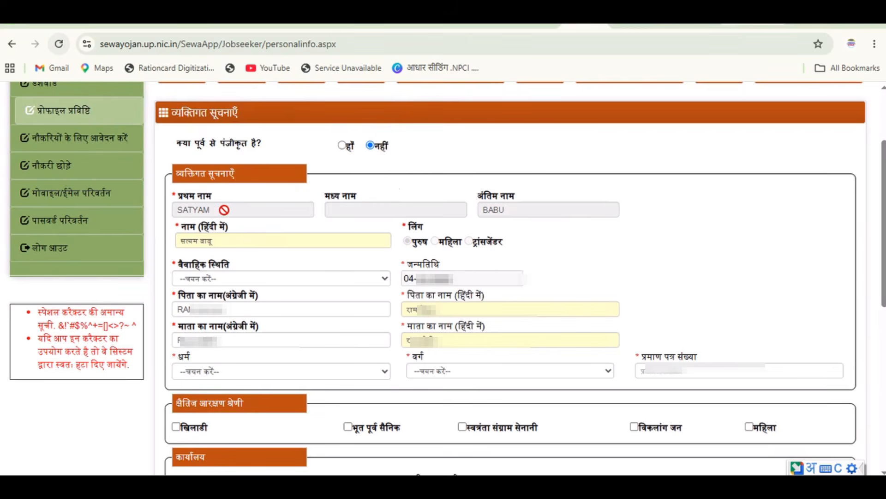
pyautogui.click(507, 204)
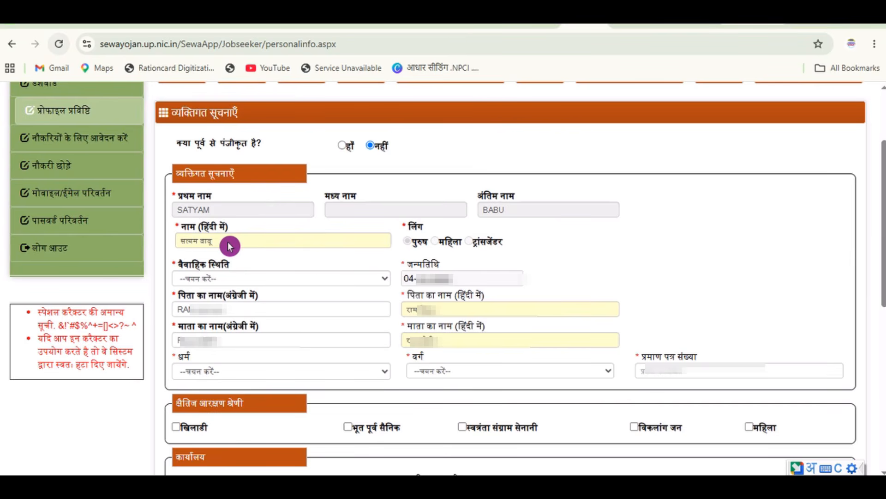
pyautogui.click(414, 247)
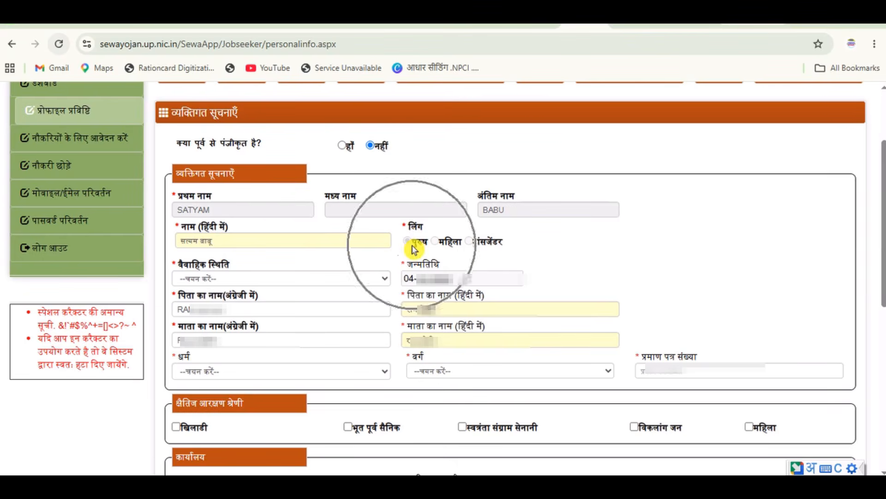
pyautogui.click(273, 279)
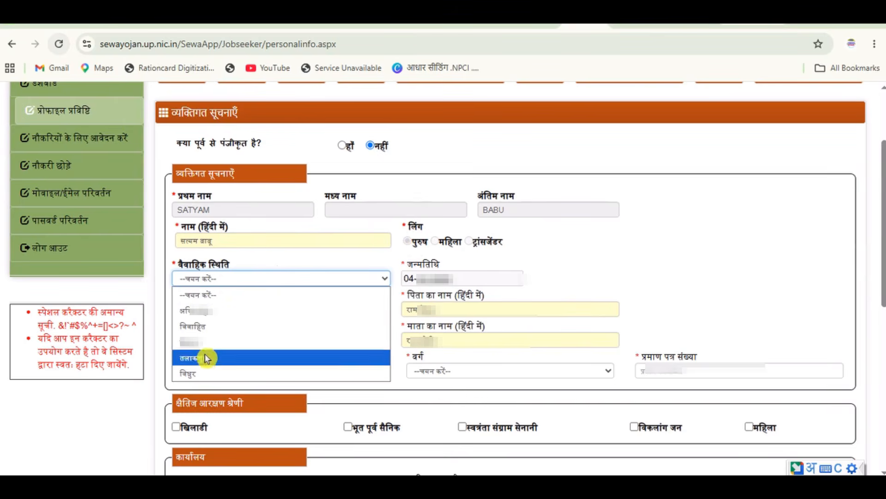
pyautogui.click(215, 318)
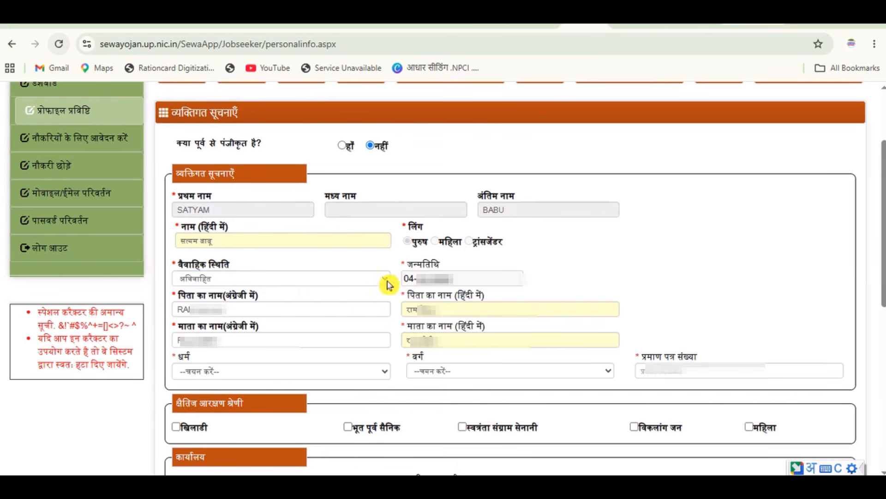
# Step: Go through the father's and mother's name fields on the personal information form
pyautogui.click(418, 285)
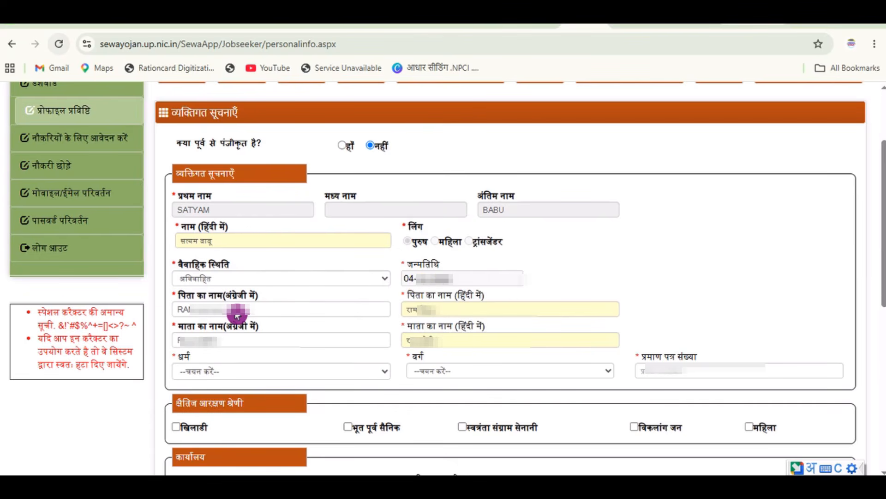
pyautogui.click(237, 316)
pyautogui.click(444, 315)
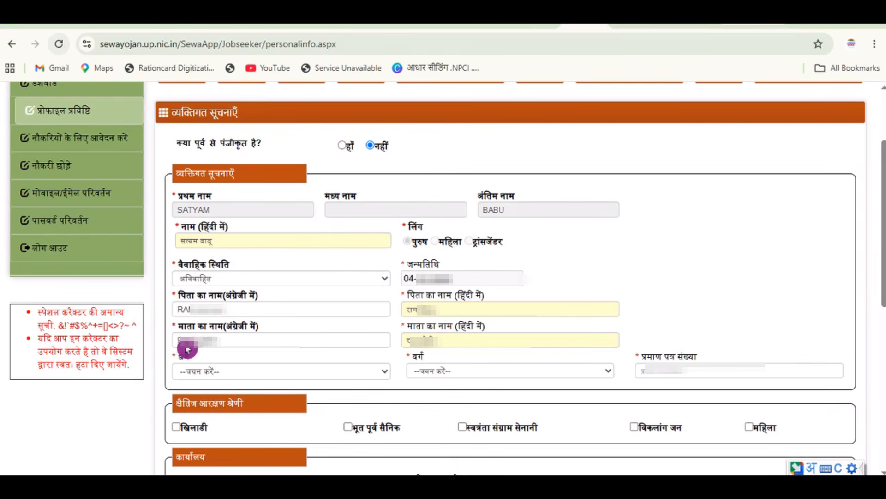
pyautogui.click(230, 346)
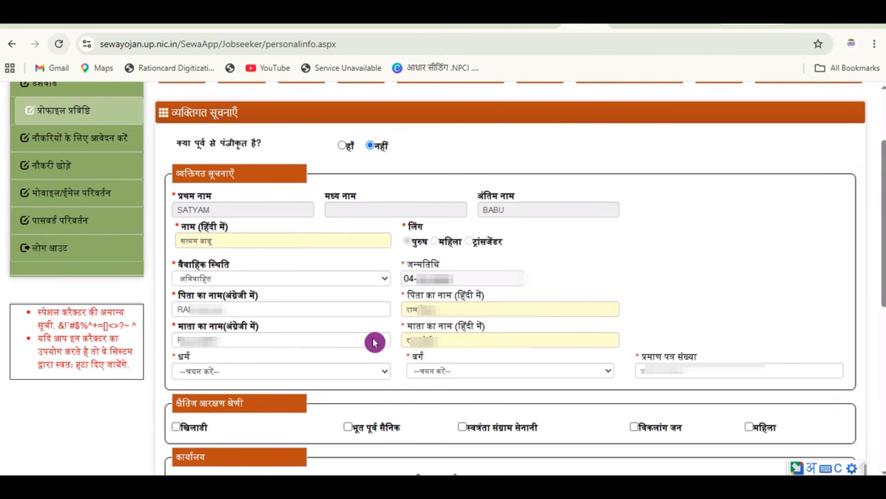
pyautogui.click(435, 341)
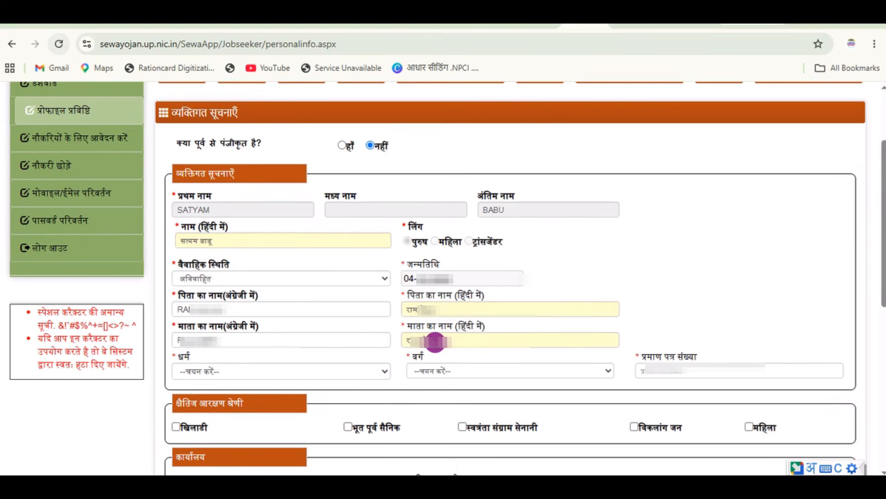
# Step: Choose हिन्दू for religion and अन्य पिछड़ा वर्ग for category
pyautogui.click(239, 377)
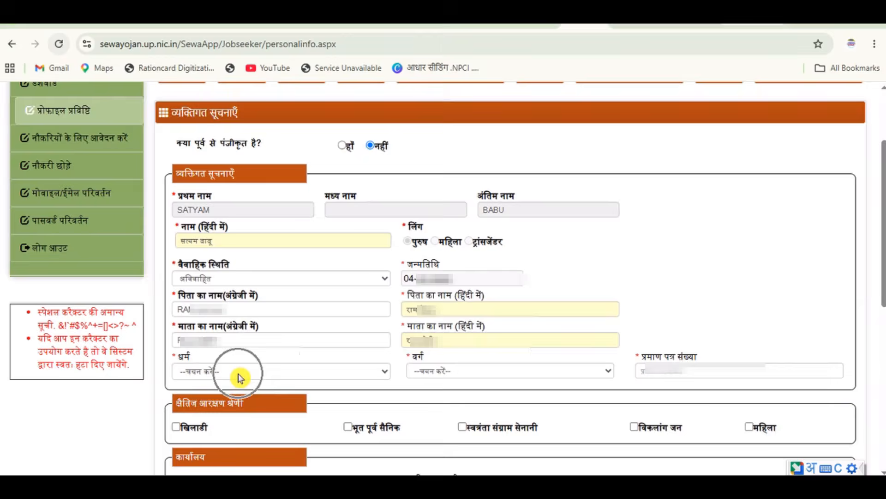
pyautogui.click(238, 375)
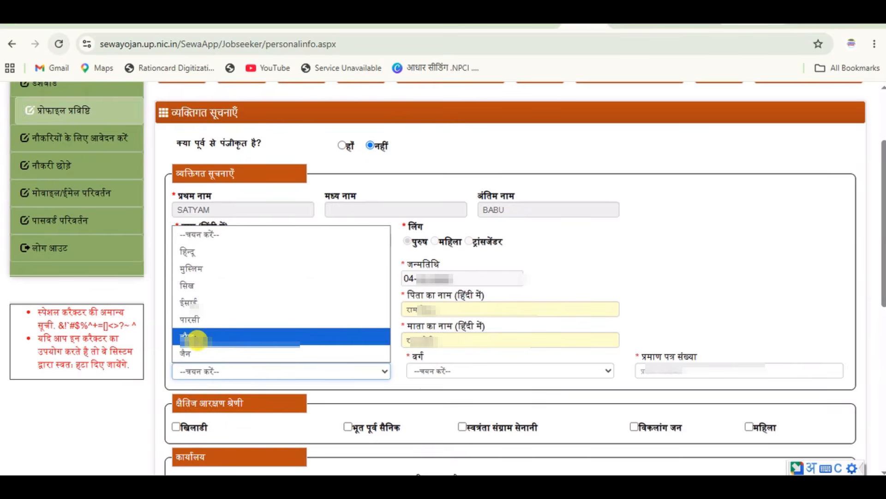
pyautogui.click(206, 253)
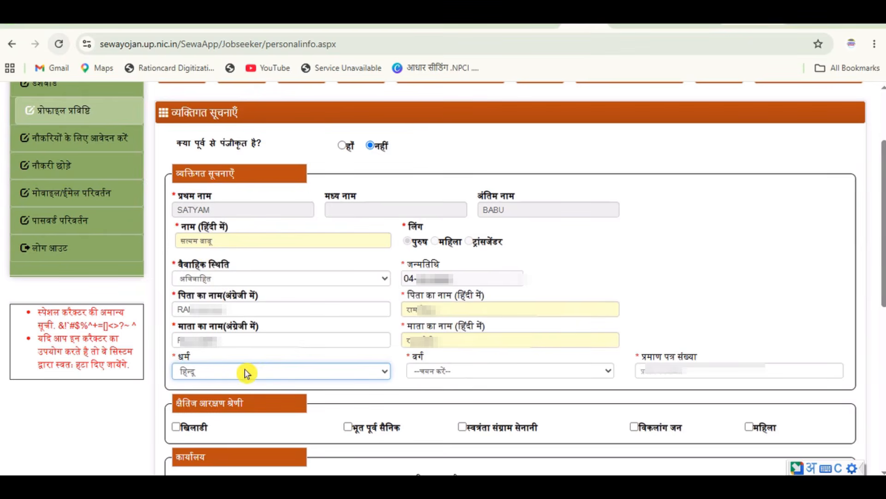
pyautogui.click(460, 371)
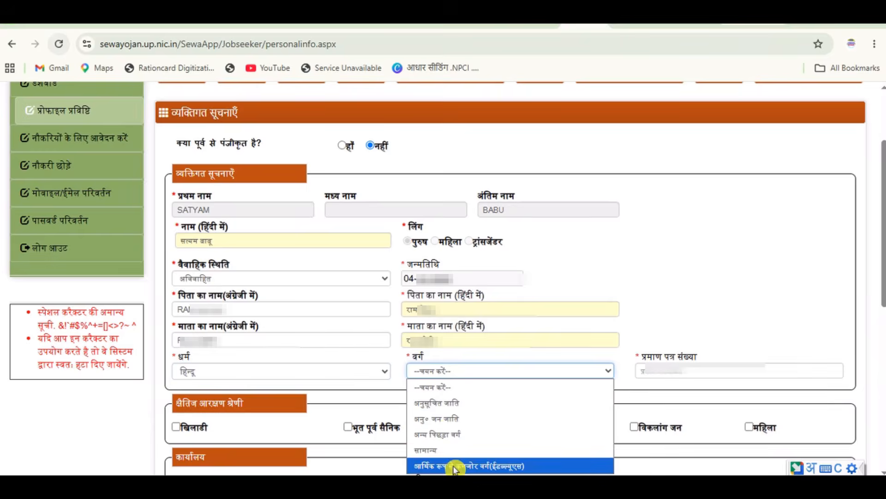
pyautogui.click(452, 439)
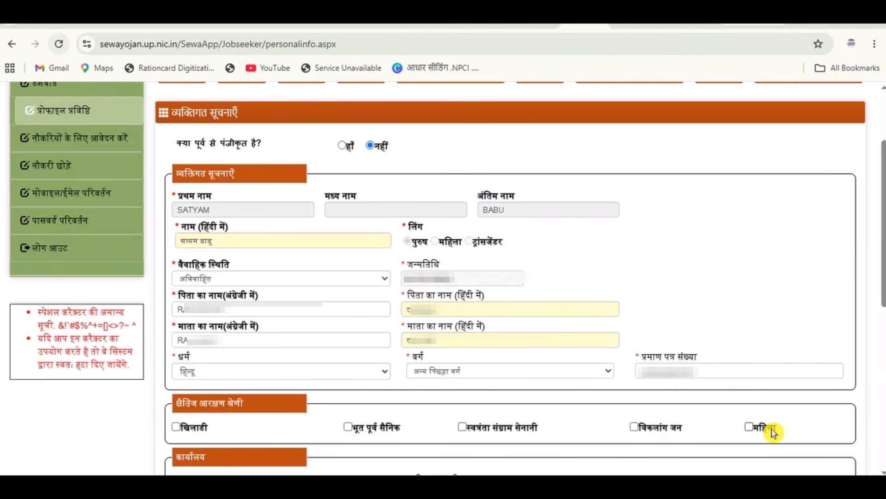
# Step: Choose कानपुर देहात as the district
pyautogui.scroll(-6, 152, 178)
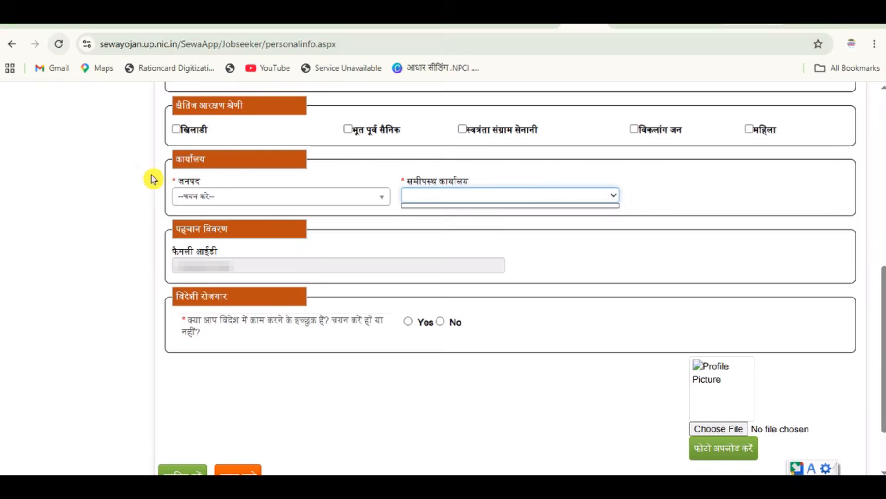
pyautogui.click(205, 166)
pyautogui.click(262, 201)
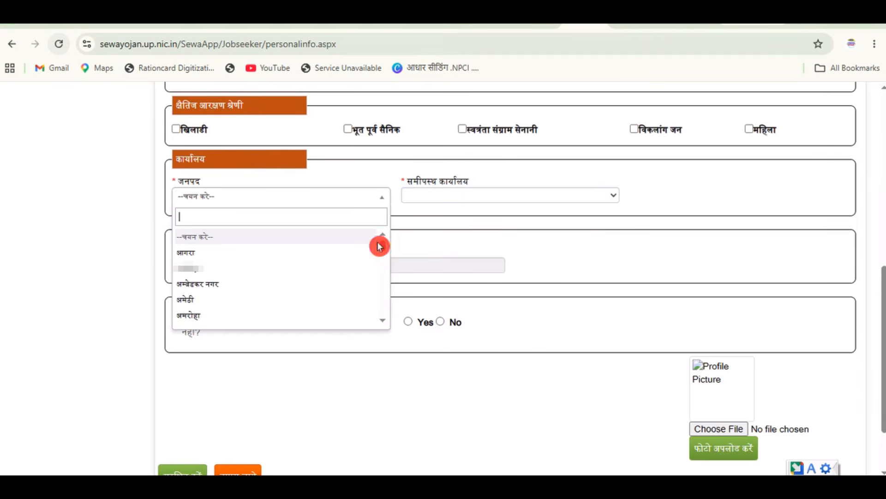
pyautogui.moveTo(379, 246); pyautogui.dragTo(382, 280)
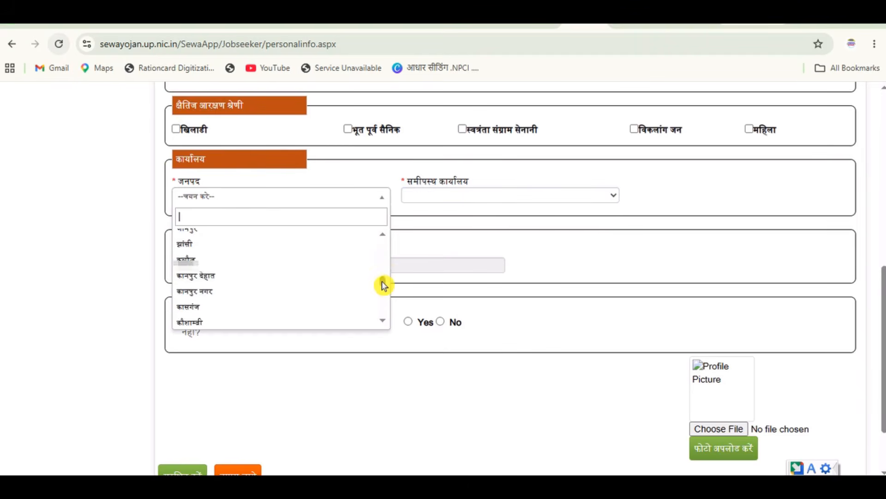
pyautogui.click(249, 299)
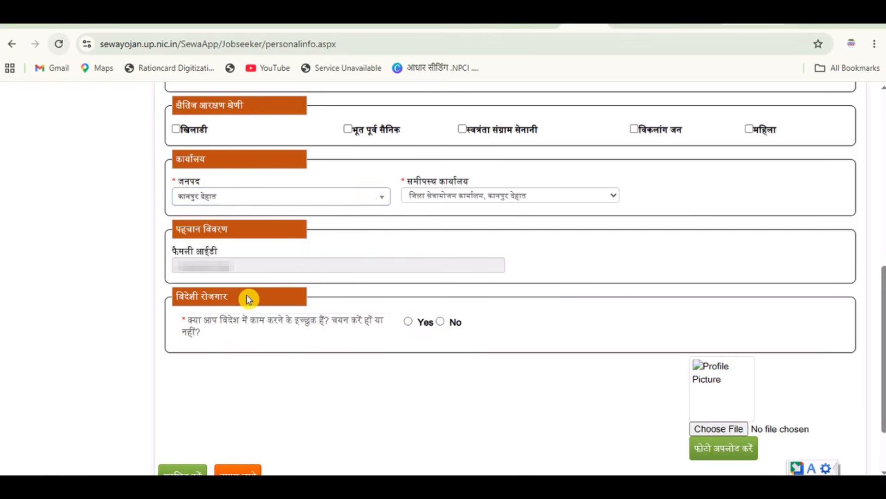
# Step: Set the nearest employment office to जिला सेवायोजन कार्यालय, कानपुर देहात
pyautogui.click(460, 199)
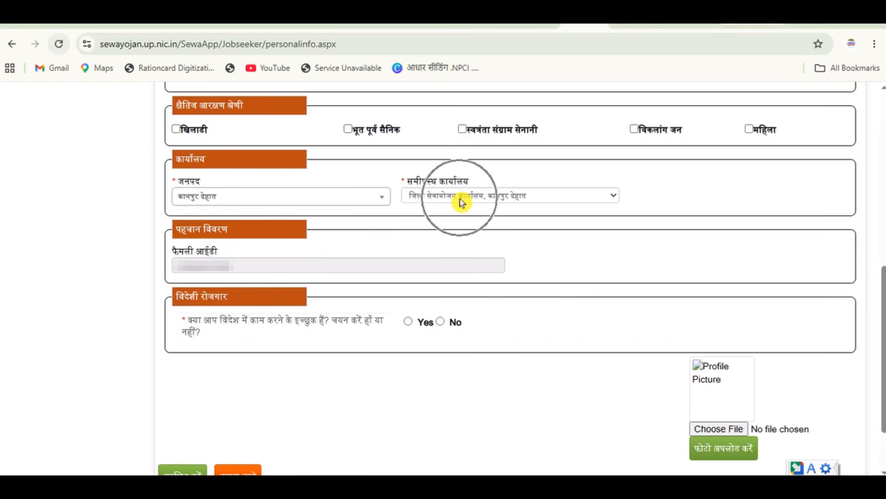
pyautogui.click(462, 202)
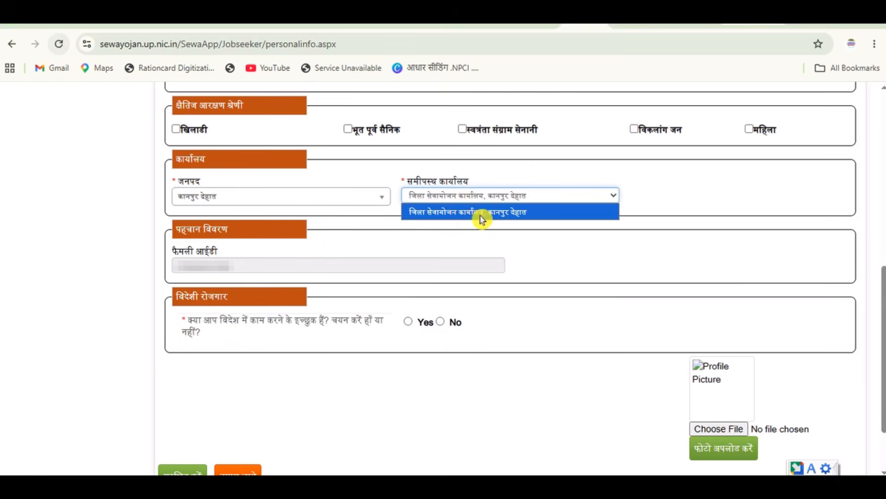
pyautogui.click(510, 212)
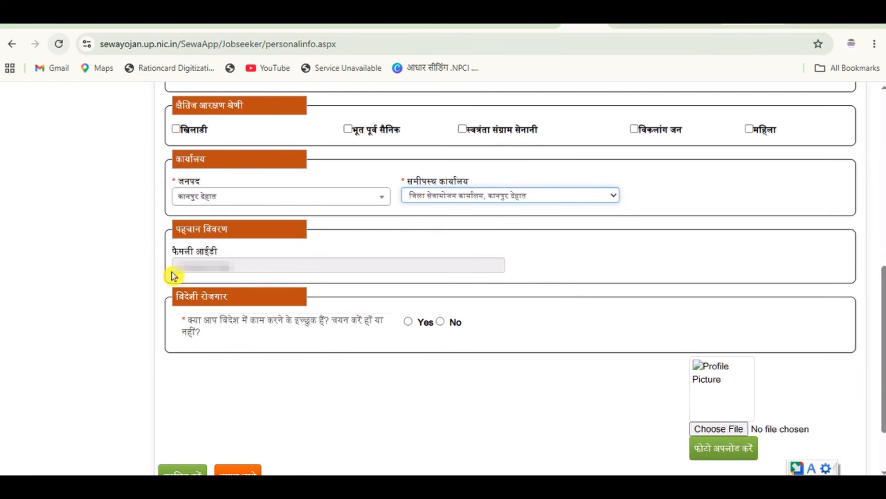
pyautogui.press('ctrl')
pyautogui.press('ctrl')
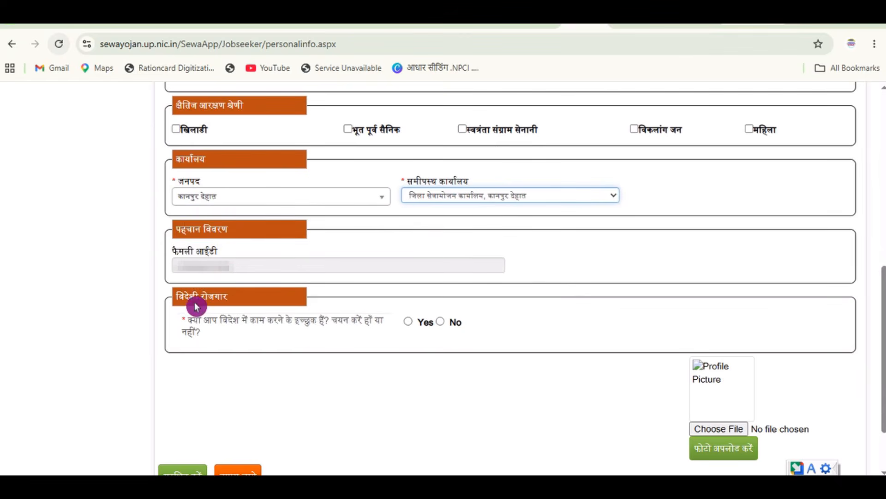
pyautogui.press('ctrl')
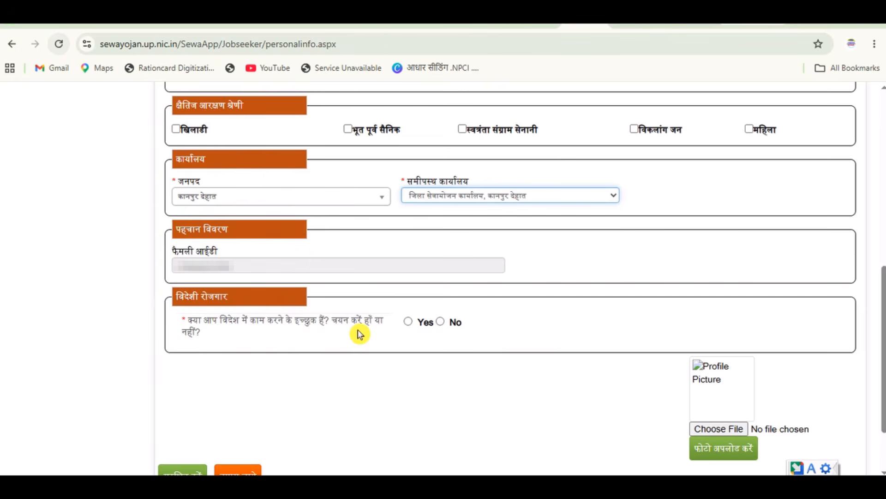
pyautogui.press('ctrl')
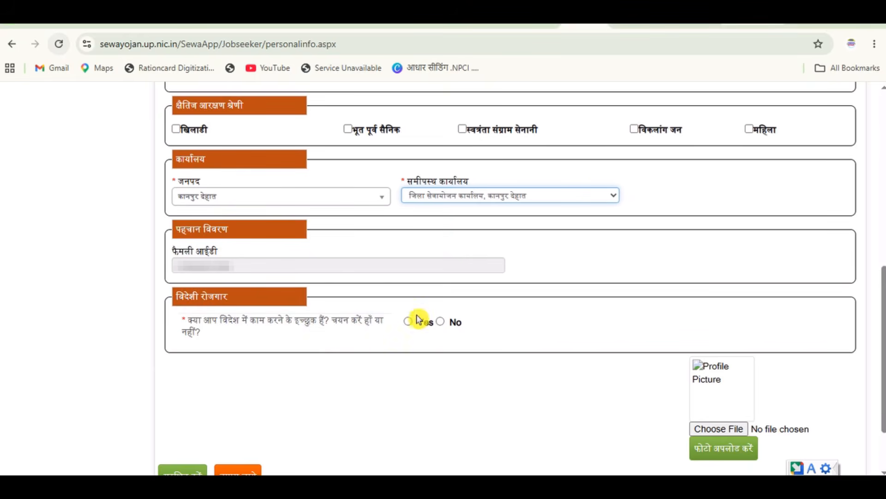
pyautogui.press('ctrl')
# Step: Answer No to working abroad and upload NEW-STYAM.jpg as the profile photo
pyautogui.click(440, 322)
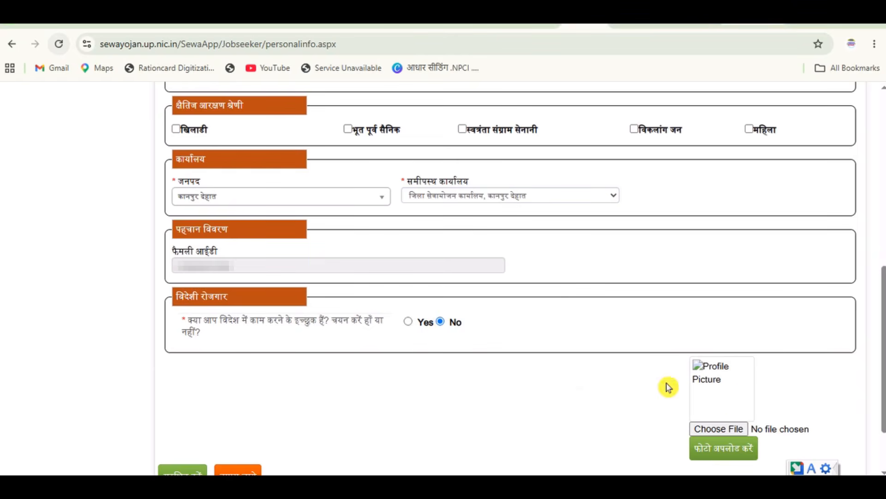
pyautogui.press('ctrl')
pyautogui.press('ctrl')
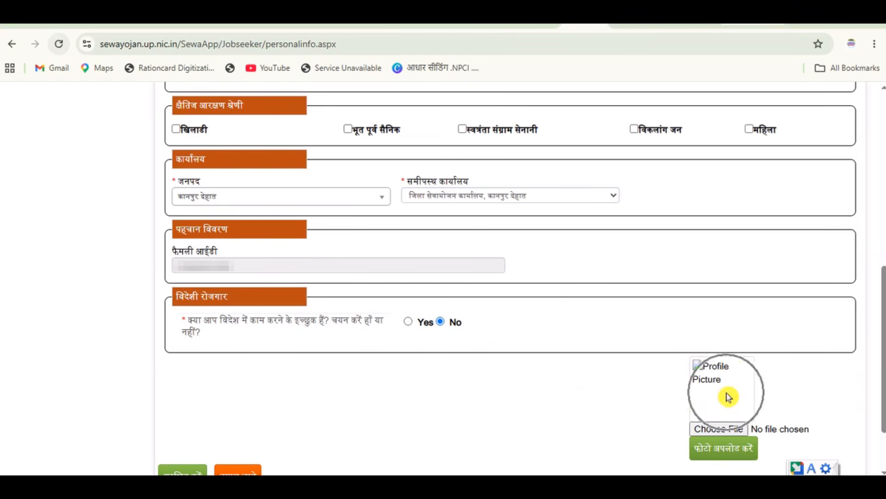
pyautogui.click(713, 429)
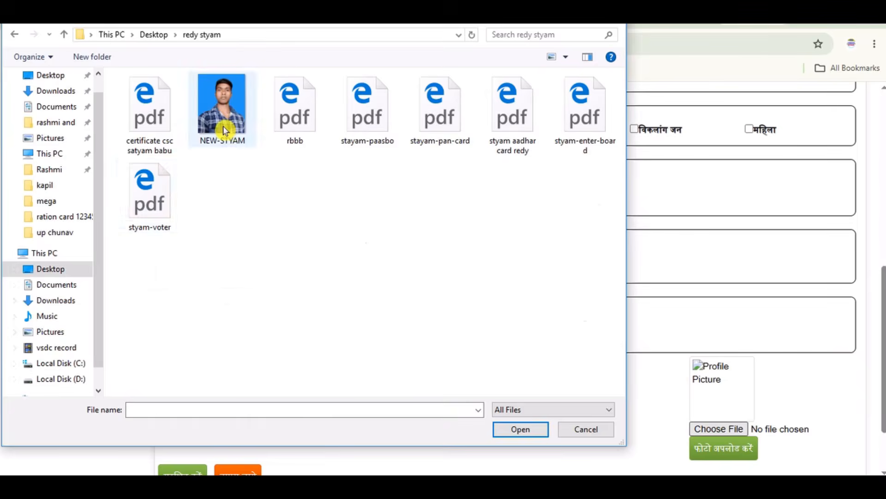
pyautogui.doubleClick(224, 130)
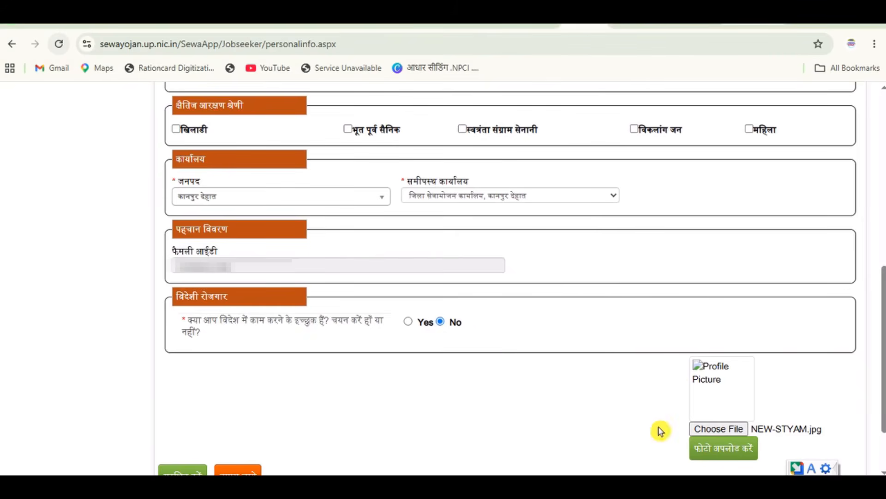
pyautogui.click(730, 451)
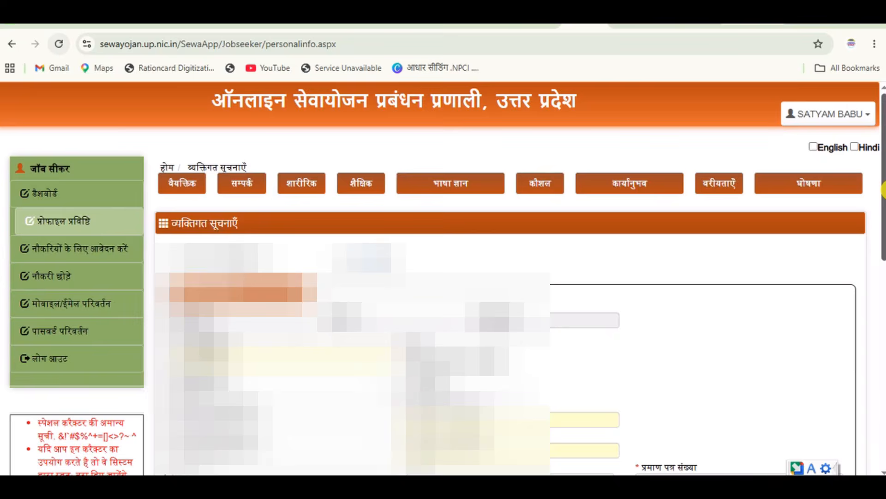
# Step: Save the personal details with the uploaded photo, dismiss the success message, and go to सम्पर्क
pyautogui.moveTo(883, 189); pyautogui.dragTo(883, 435)
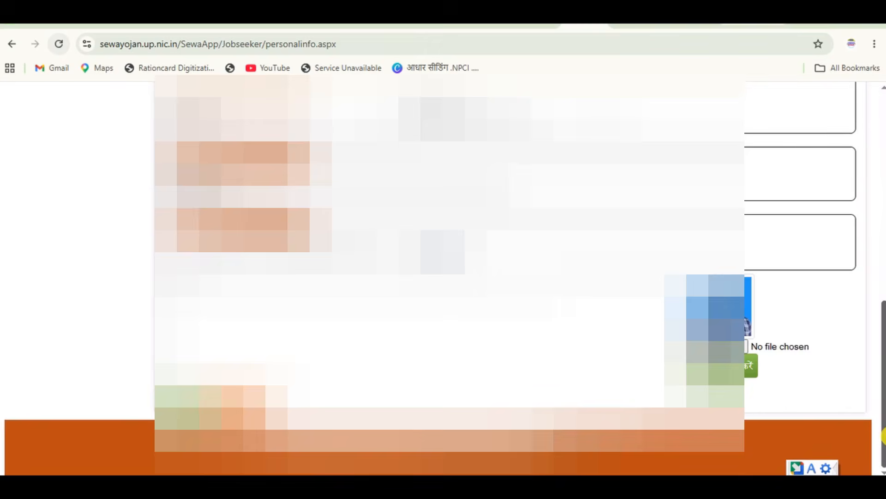
pyautogui.click(714, 331)
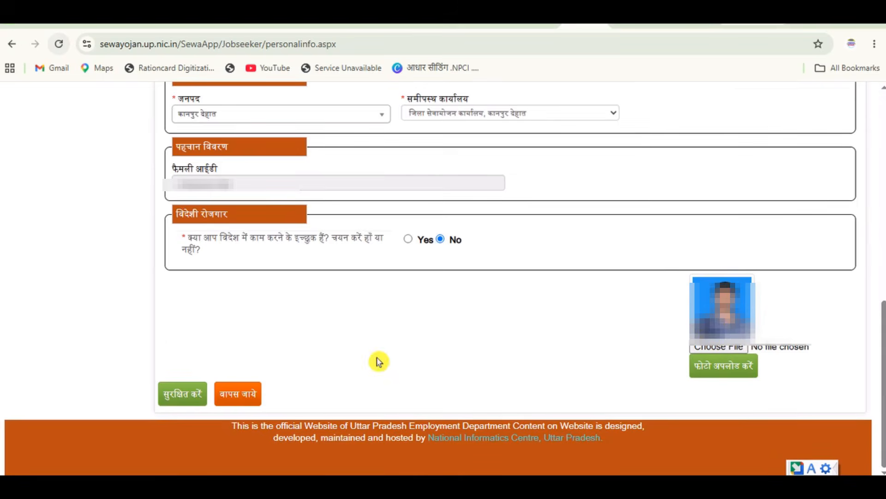
pyautogui.click(181, 396)
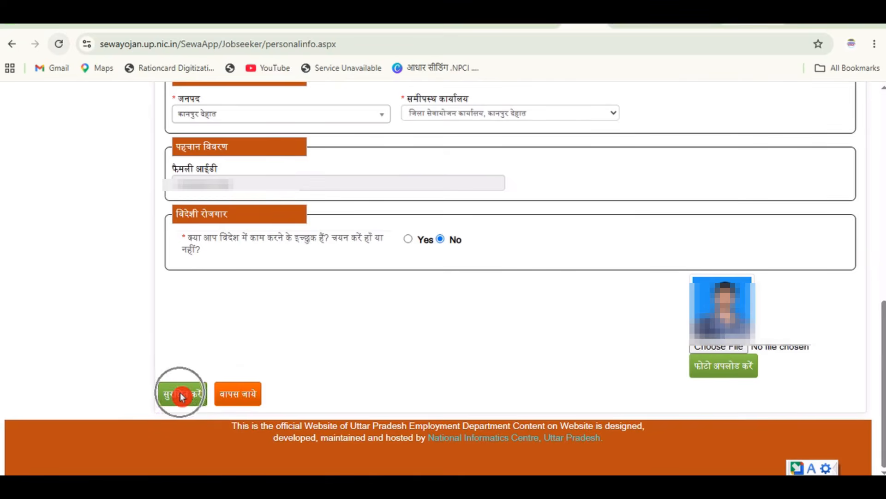
pyautogui.click(182, 396)
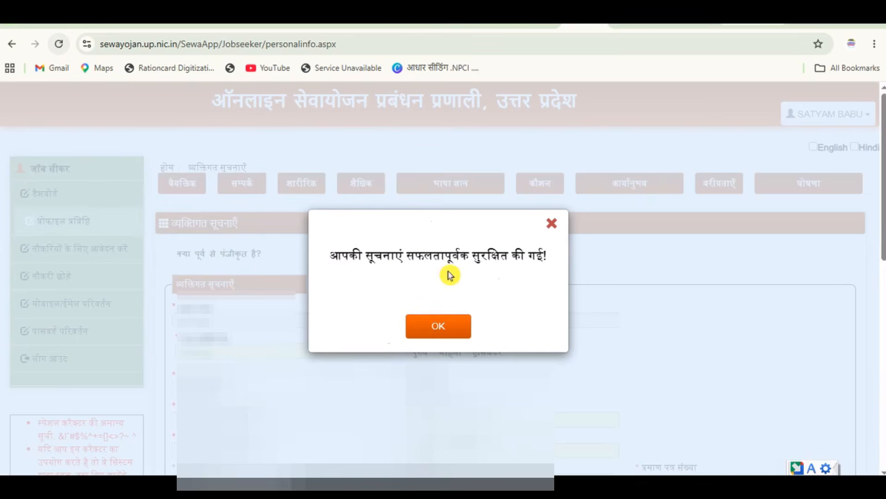
pyautogui.click(438, 326)
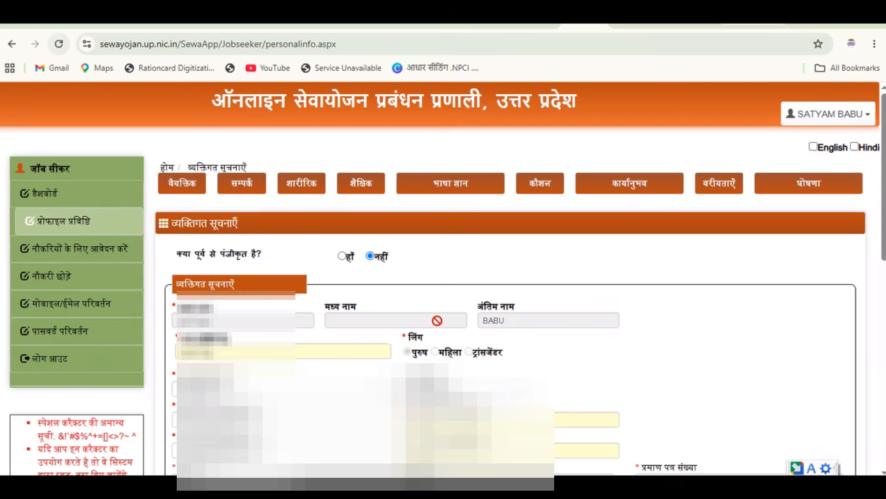
pyautogui.scroll(-1, 240, 146)
pyautogui.click(240, 146)
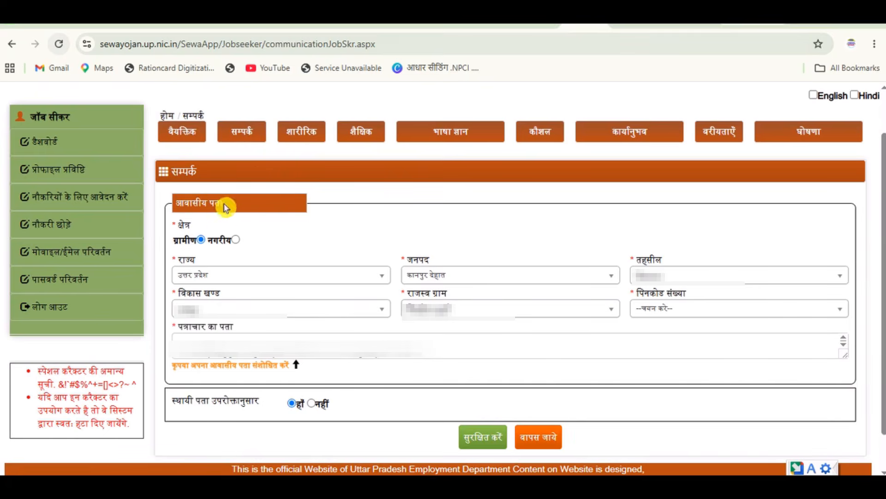
# Step: Save the pre-filled residential address, with permanent address the same, and dismiss the confirmation
pyautogui.press('ctrl')
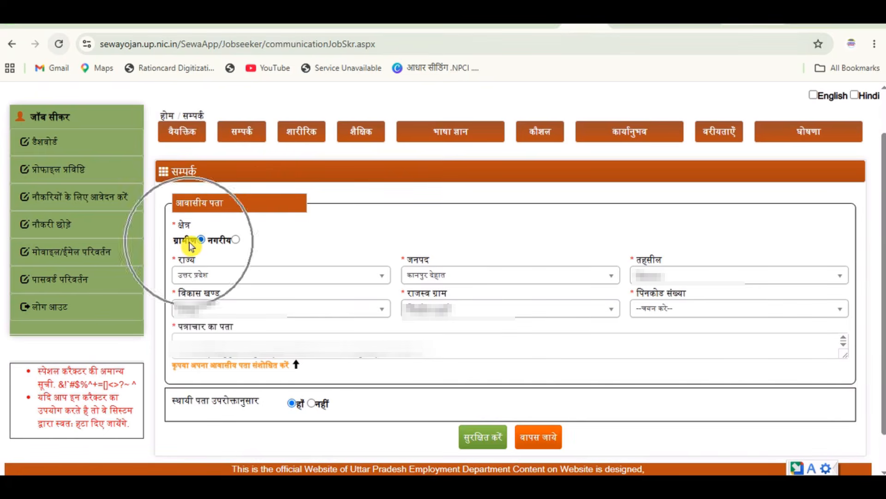
pyautogui.press('ctrl')
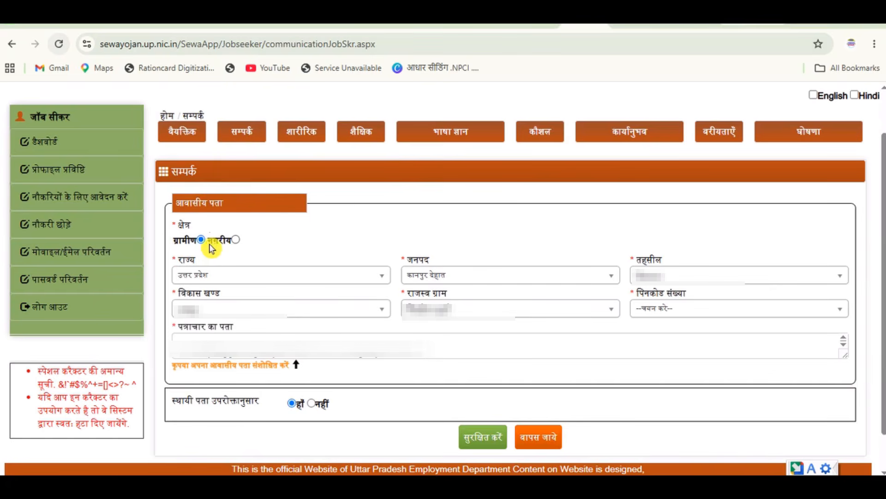
pyautogui.press('ctrl')
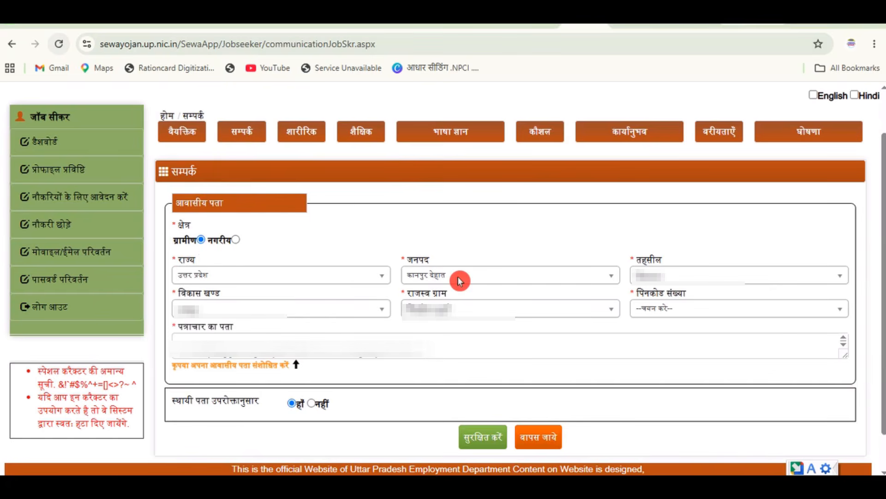
pyautogui.press('ctrl')
pyautogui.press('ctrl')
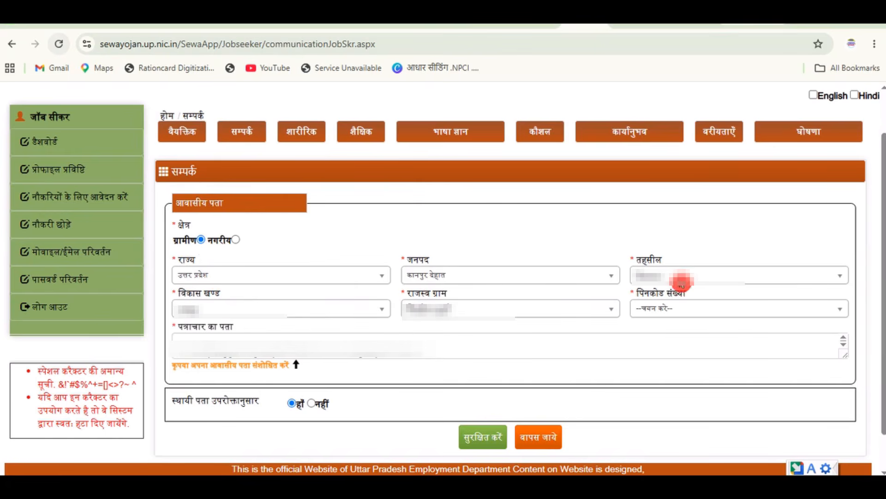
pyautogui.press('ctrl')
pyautogui.press('ctrl')
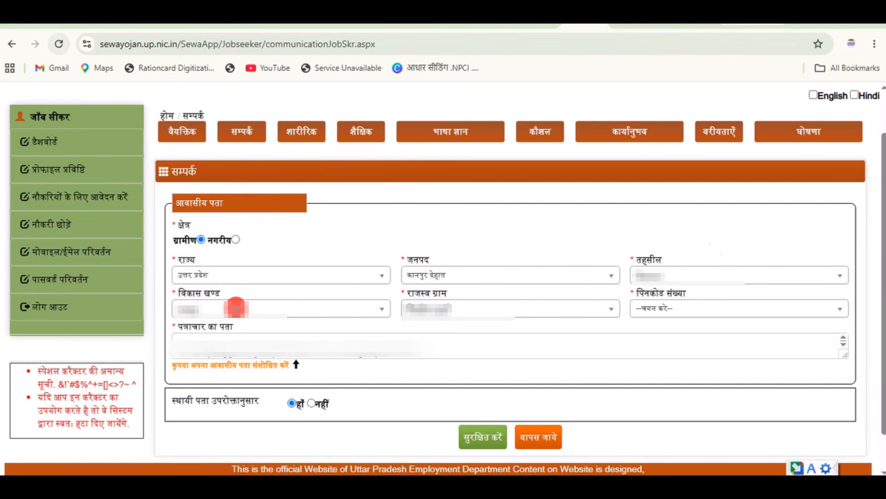
pyautogui.press('ctrl')
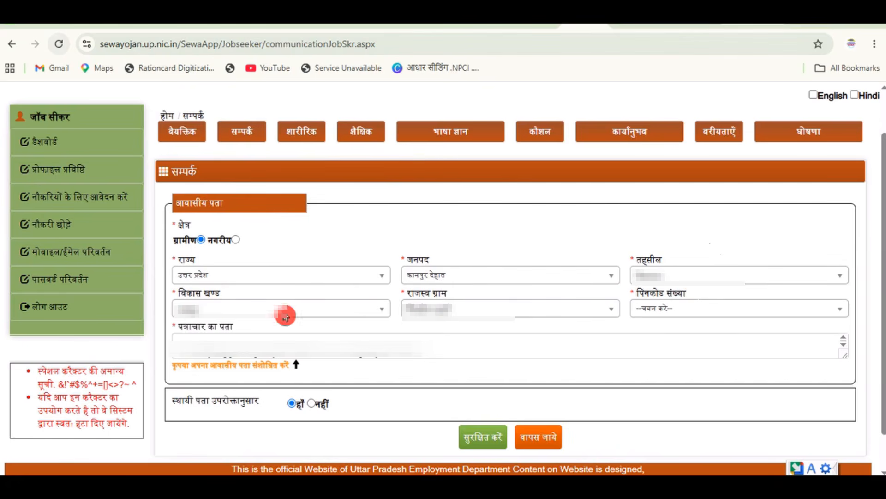
pyautogui.press('ctrl')
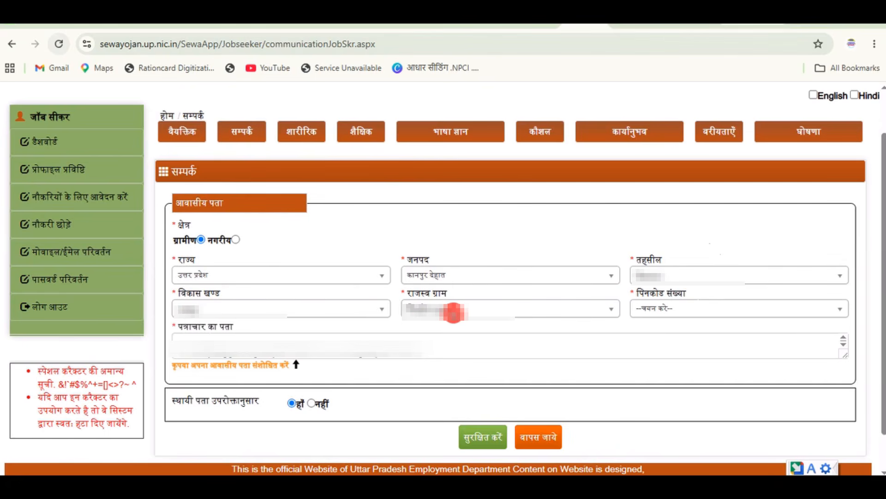
pyautogui.press('ctrl')
pyautogui.press('ctrl')
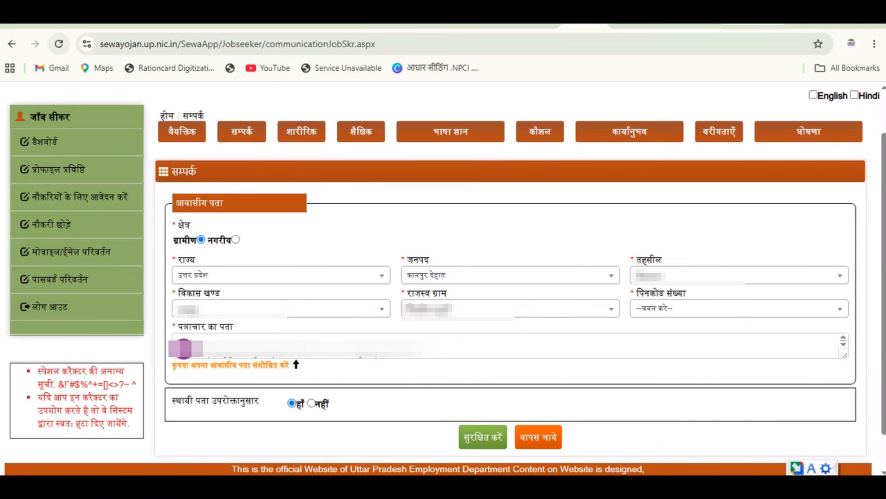
pyautogui.press('ctrl')
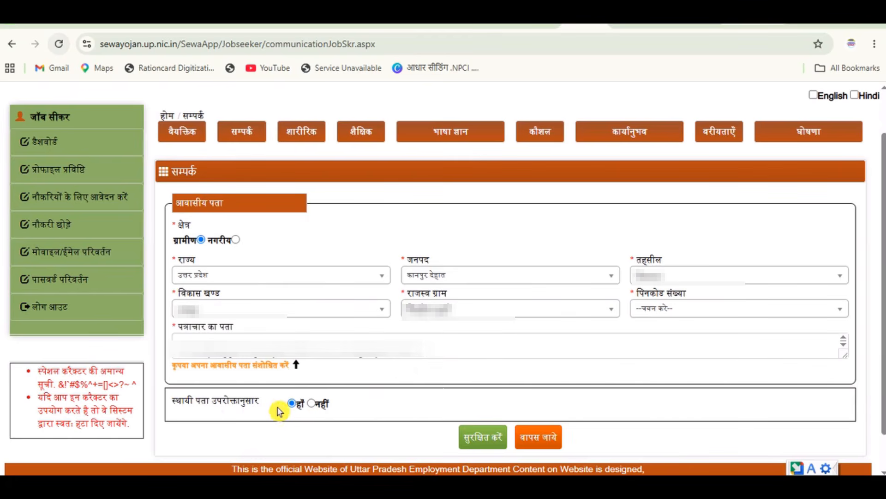
pyautogui.press('ctrl')
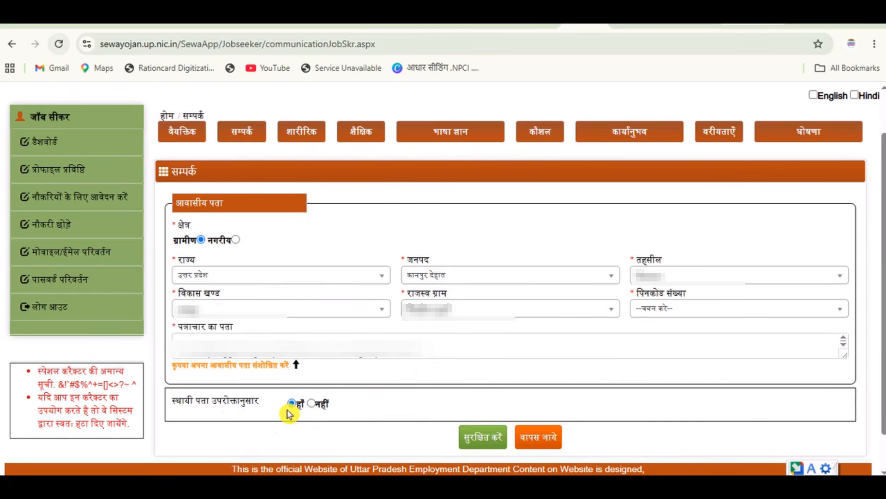
pyautogui.click(477, 447)
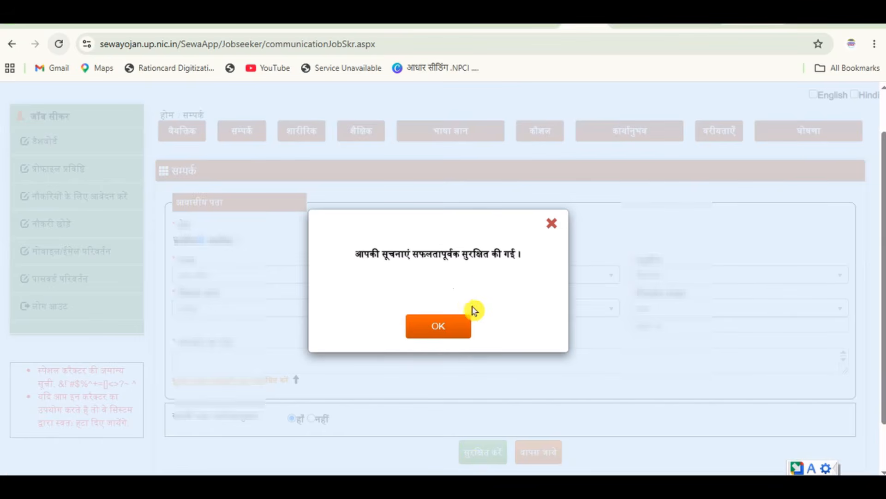
pyautogui.click(444, 328)
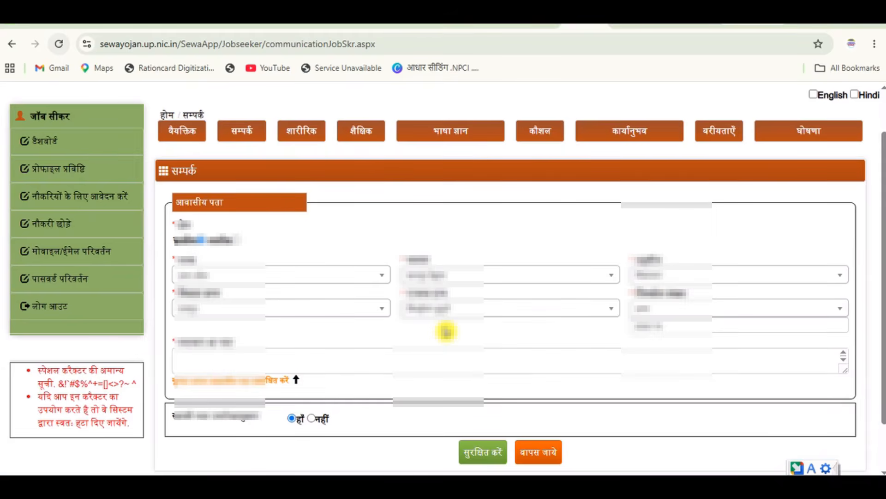
# Step: Save physical details: height 162 cm, weight 53 kg, blood group AB+, vision सामान्य
pyautogui.click(297, 135)
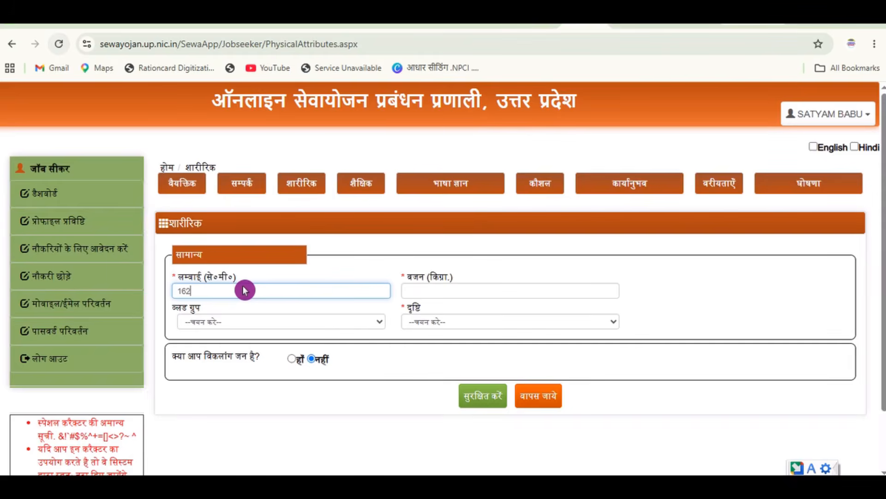
pyautogui.click(436, 295)
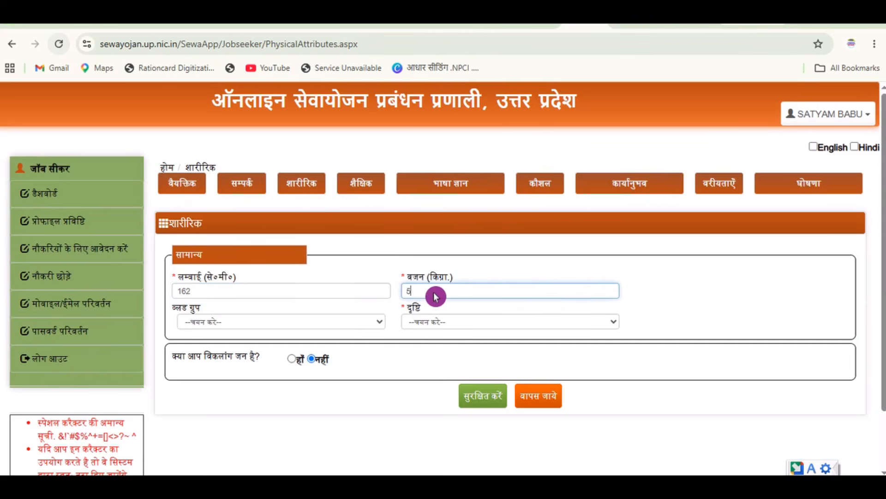
pyautogui.click(194, 321)
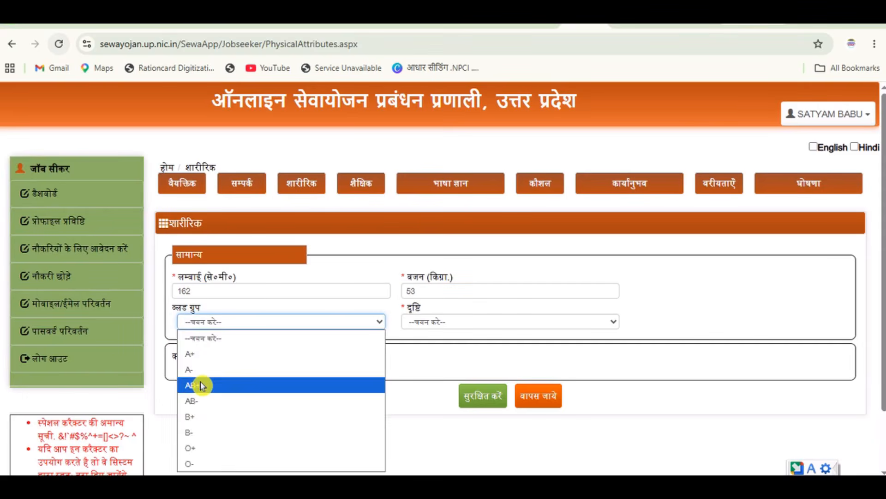
pyautogui.click(201, 385)
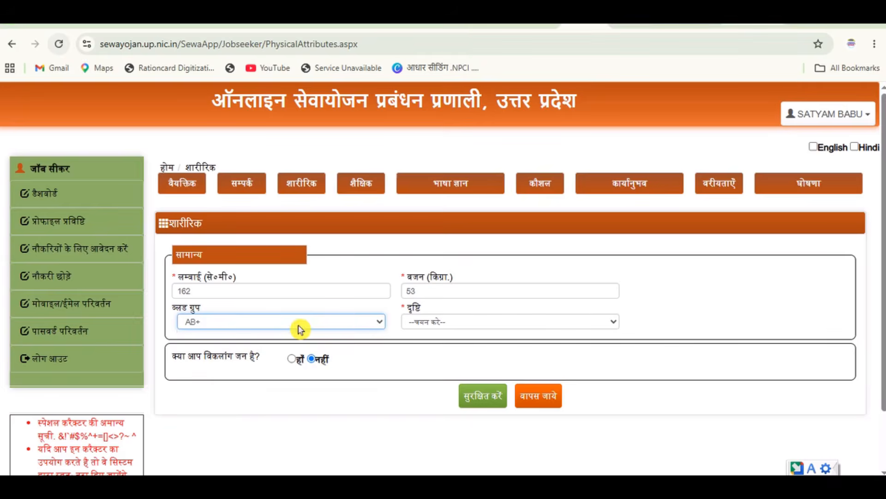
pyautogui.click(459, 325)
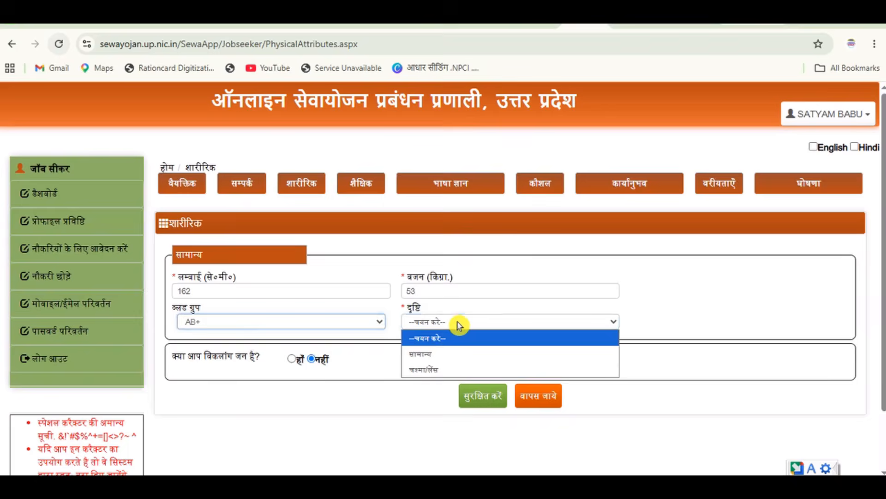
pyautogui.click(434, 356)
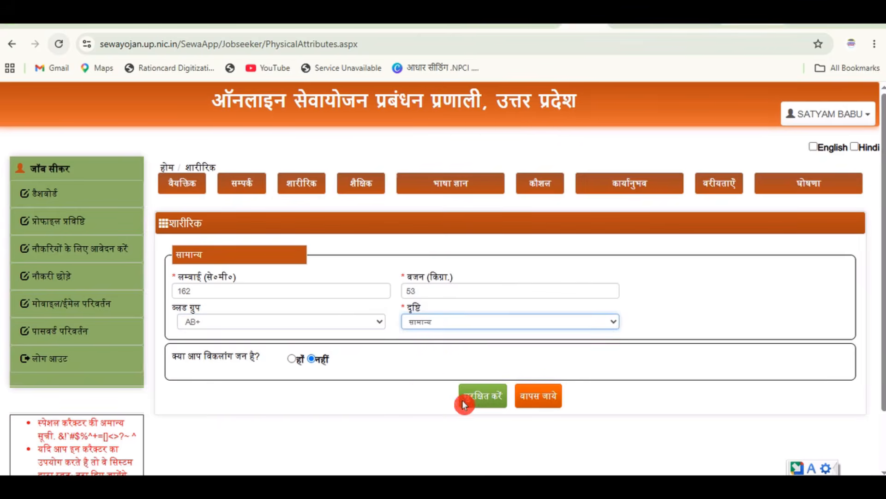
pyautogui.click(477, 403)
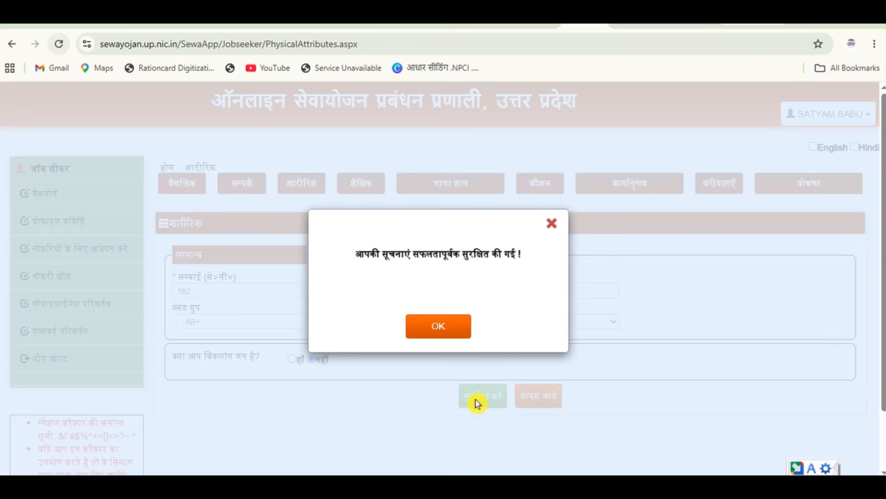
pyautogui.click(417, 330)
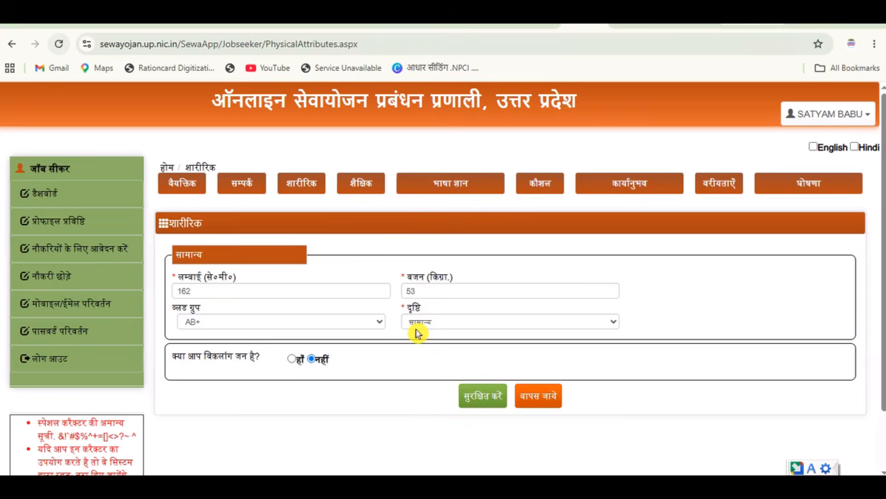
# Step: Save the शैक्षिक section with 'are you educated?' answered नहीं and dismiss the confirmation
pyautogui.click(359, 184)
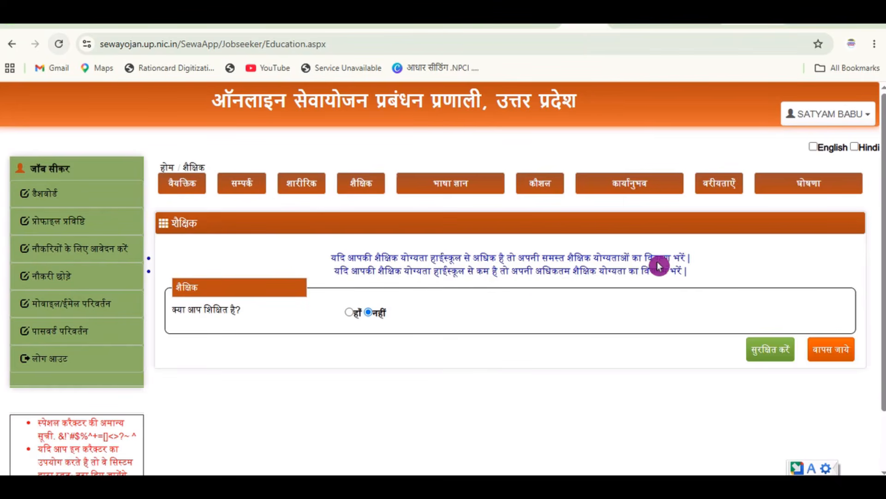
pyautogui.press('ctrl')
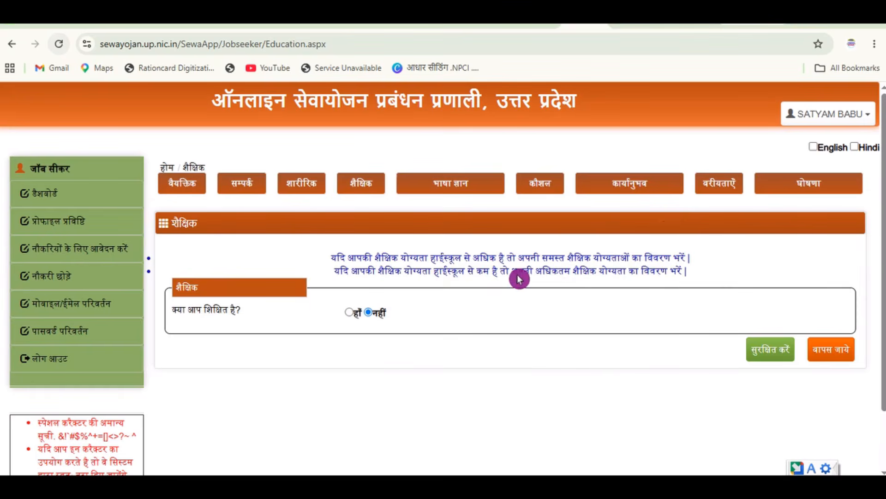
pyautogui.press('ctrl')
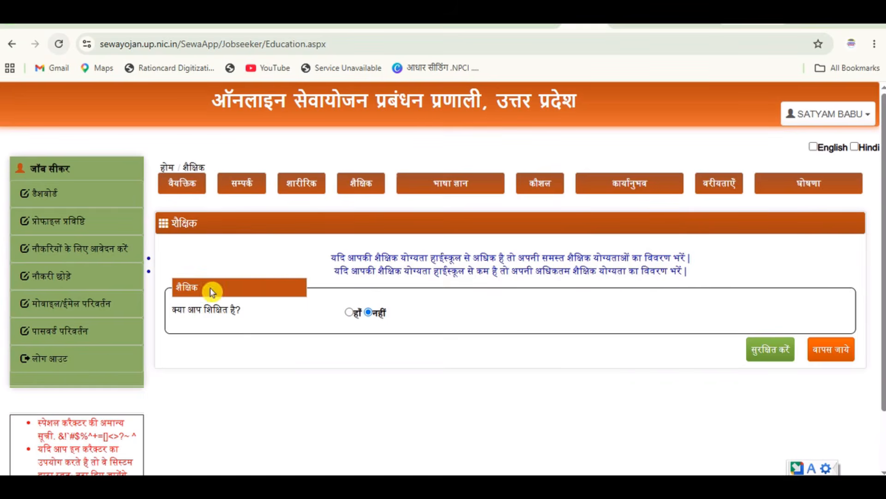
pyautogui.press('ctrl')
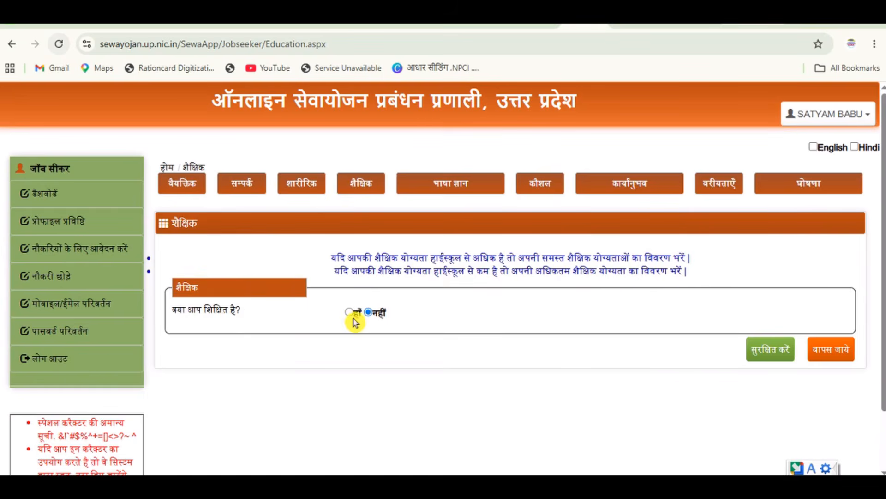
pyautogui.press('ctrl')
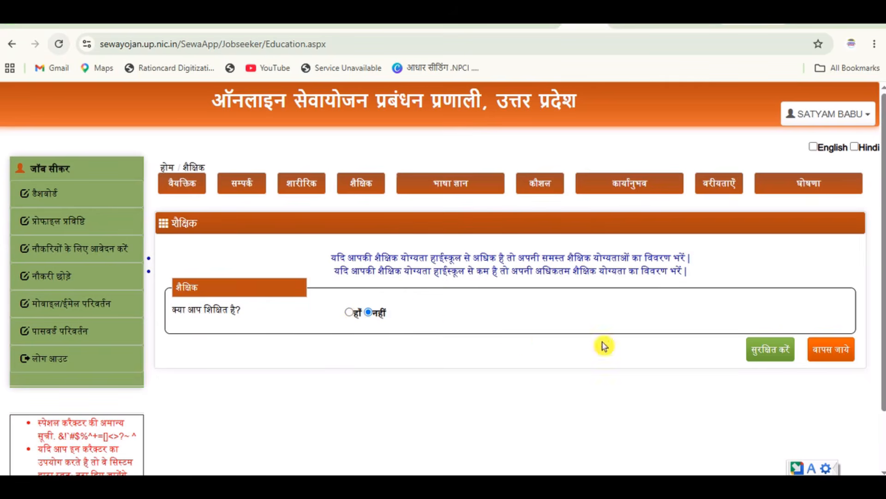
pyautogui.click(749, 353)
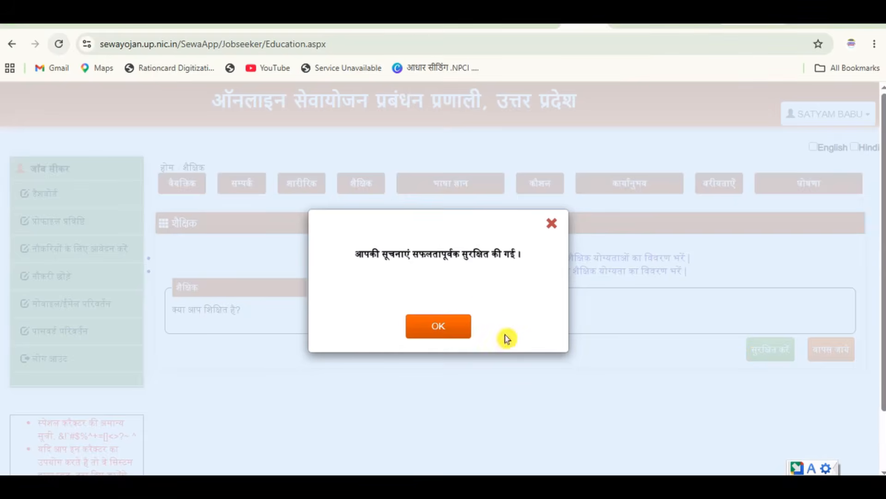
pyautogui.click(456, 330)
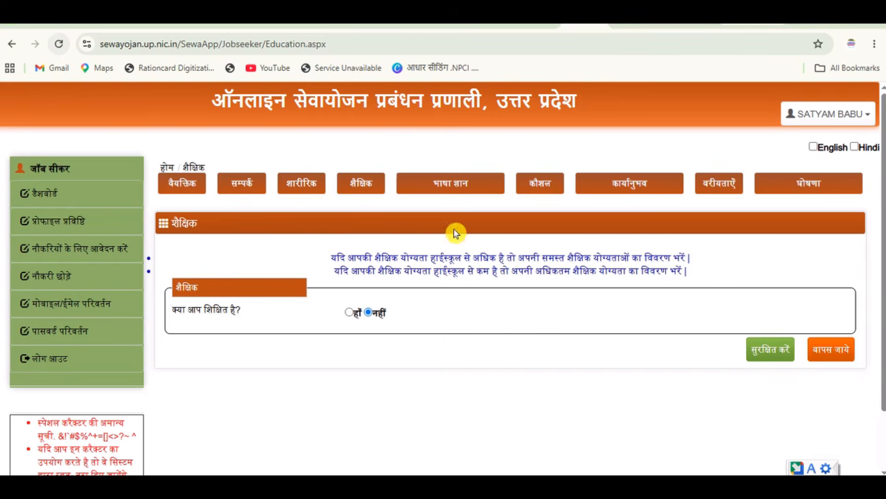
pyautogui.click(411, 189)
pyautogui.click(448, 182)
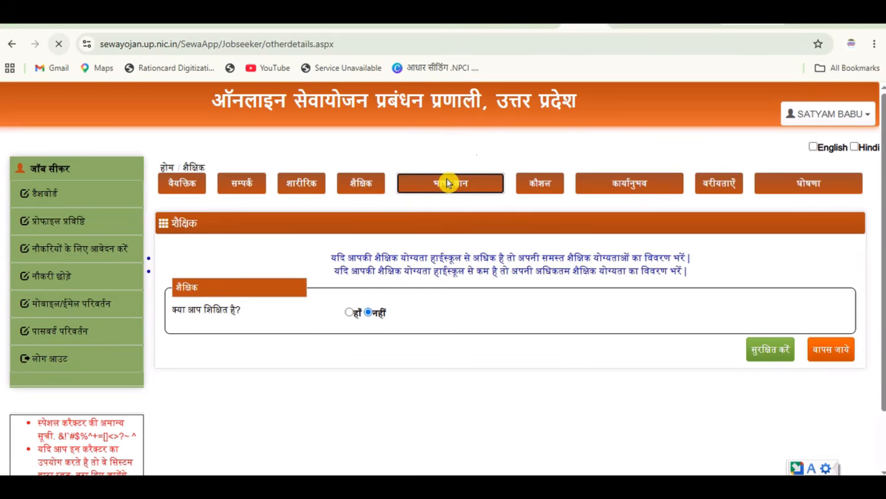
# Step: Add हिन्दी as a known language with बोलना, लिखना, पढ़ना and प्रवाह ticked, and save it
pyautogui.click(326, 286)
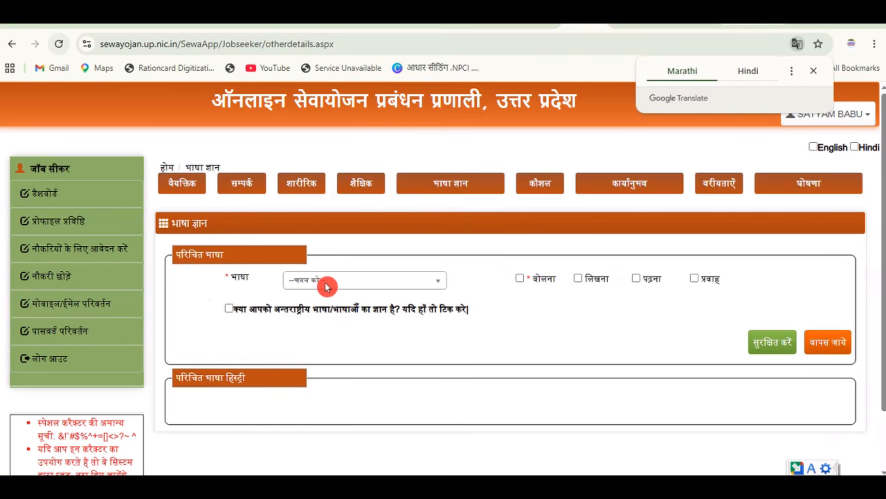
pyautogui.click(356, 286)
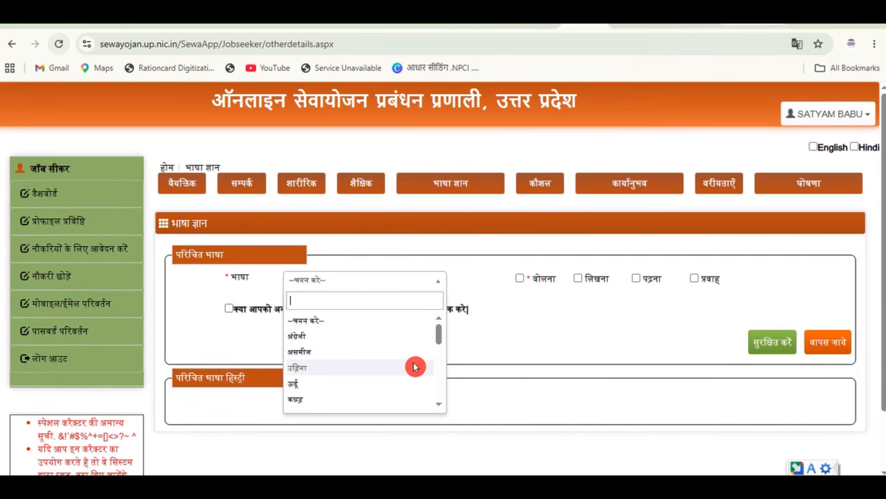
pyautogui.moveTo(439, 341); pyautogui.dragTo(438, 396)
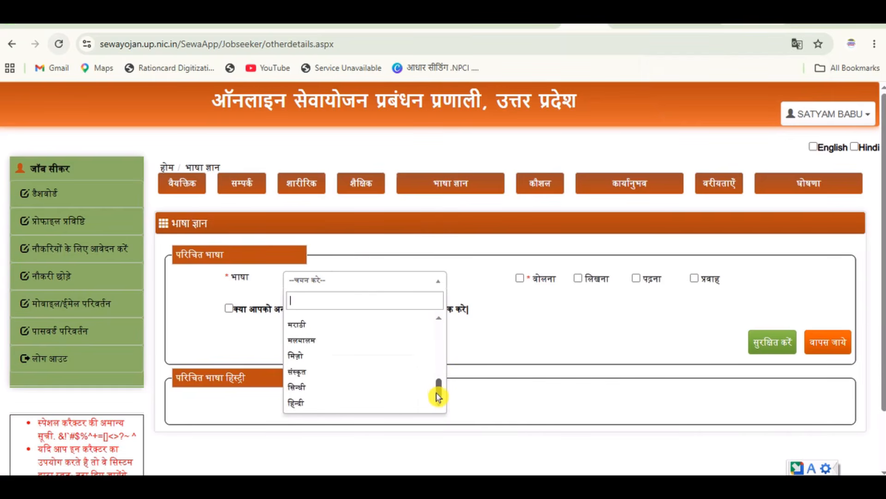
pyautogui.click(349, 406)
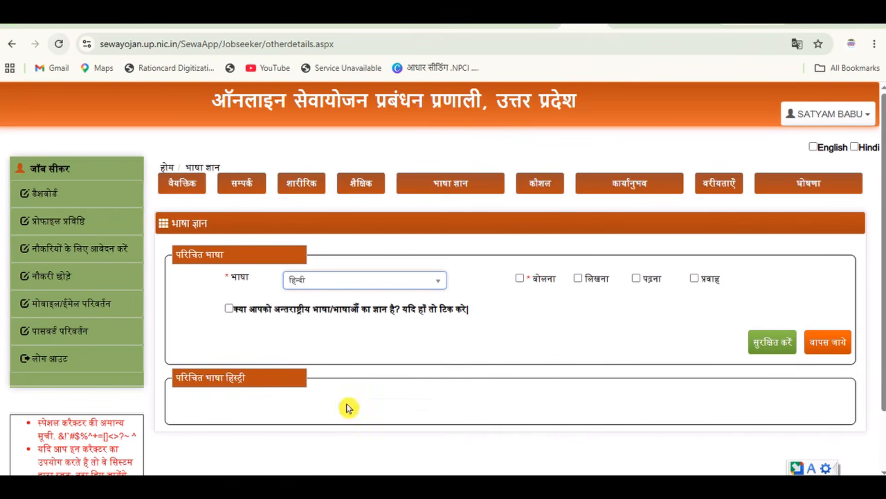
pyautogui.click(519, 282)
pyautogui.click(520, 279)
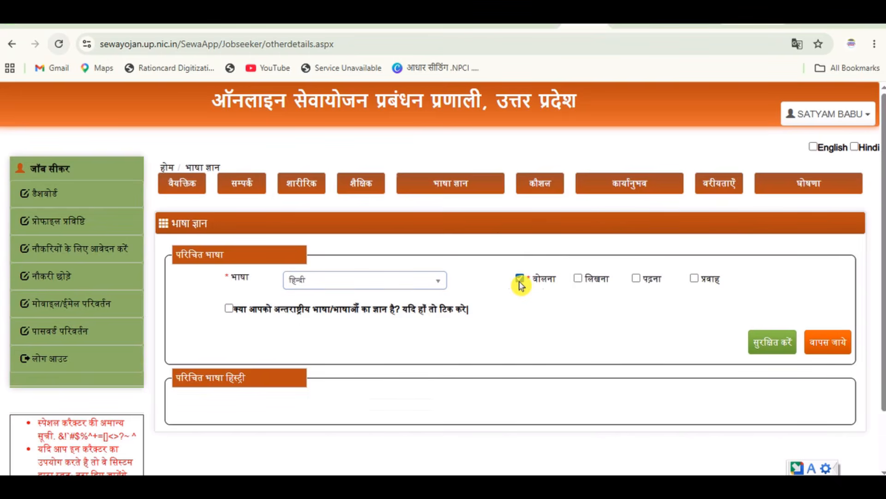
pyautogui.click(580, 280)
pyautogui.click(638, 281)
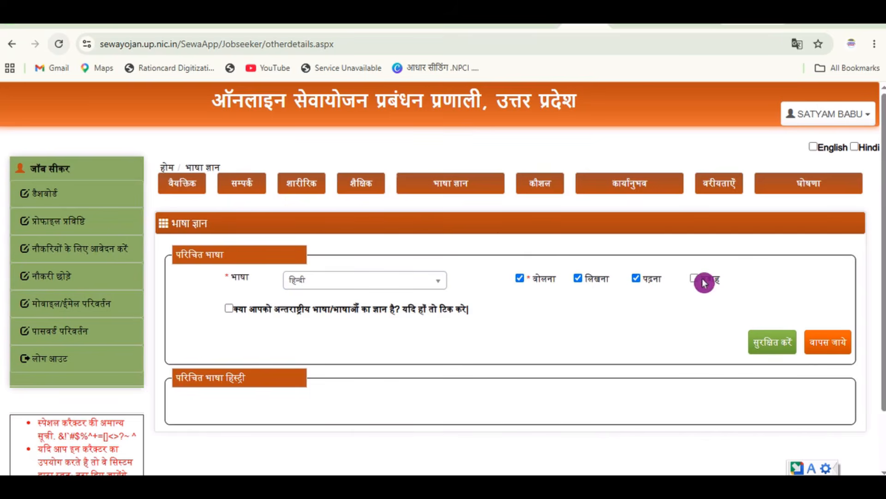
pyautogui.click(696, 279)
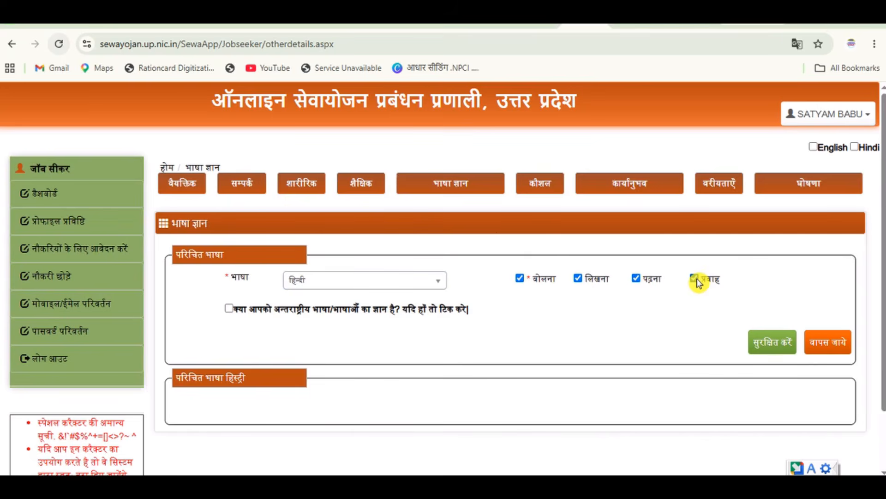
pyautogui.click(231, 316)
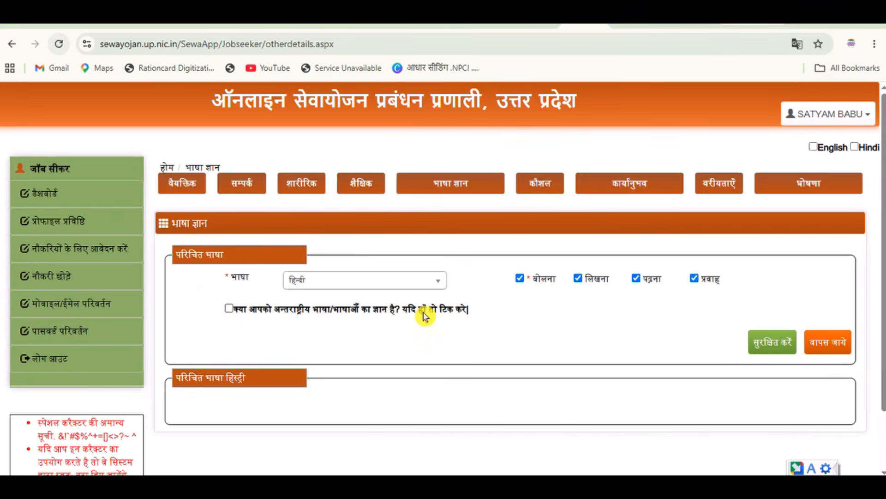
pyautogui.click(758, 346)
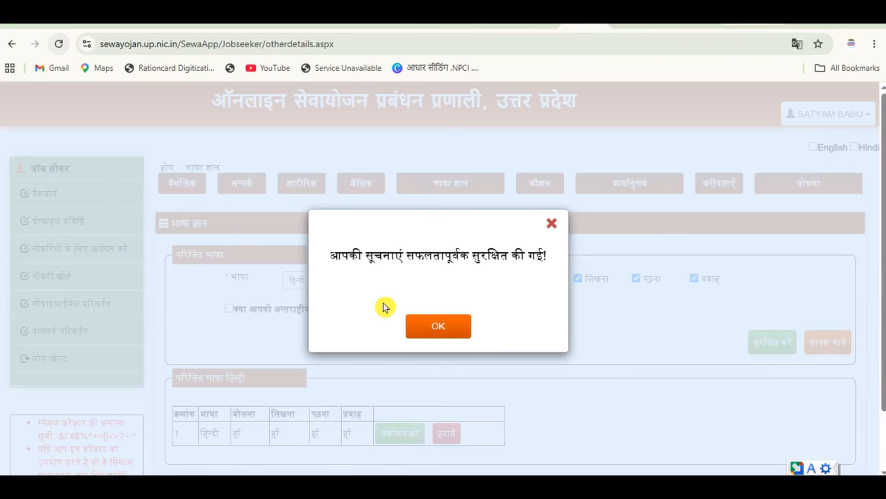
pyautogui.click(438, 326)
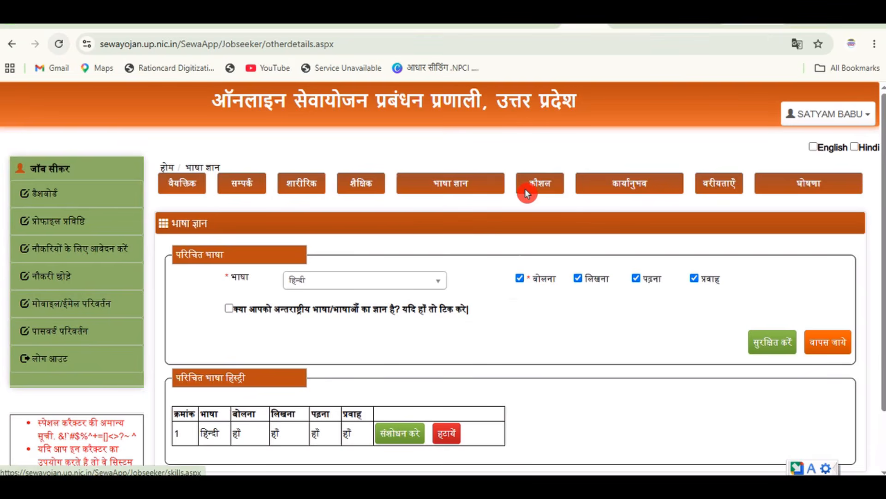
# Step: Answer नहीं to vocational training under कौशल, pass कार्यानुभव, and reach the वरीयताएँ form
pyautogui.click(527, 193)
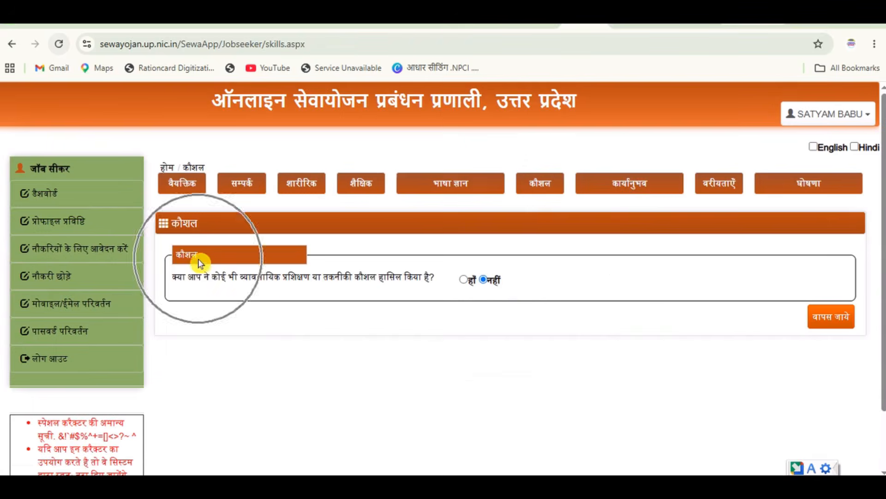
pyautogui.click(214, 284)
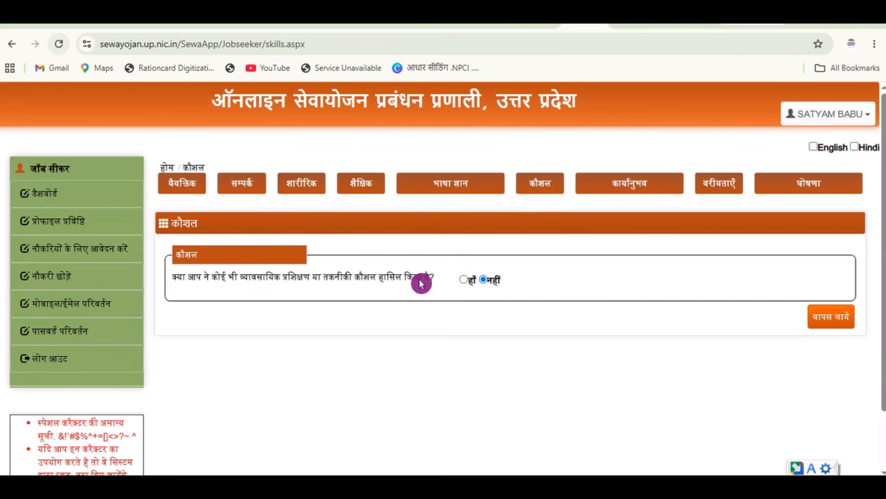
pyautogui.click(495, 289)
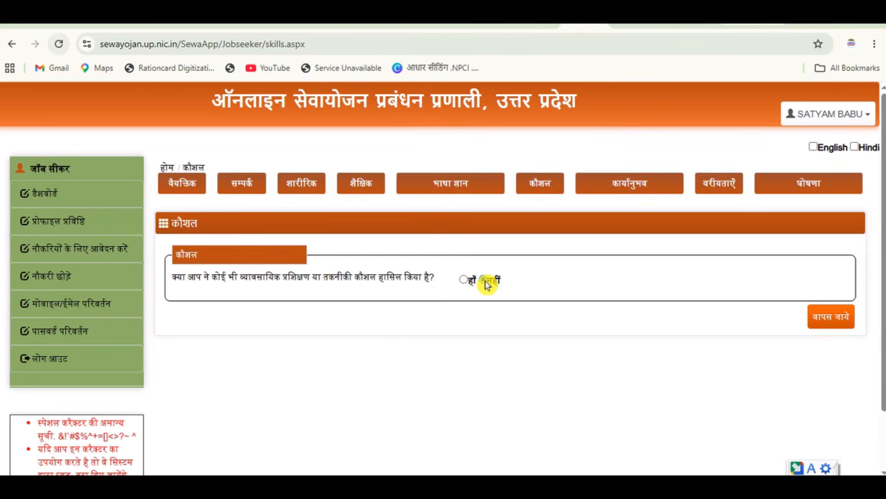
pyautogui.click(635, 184)
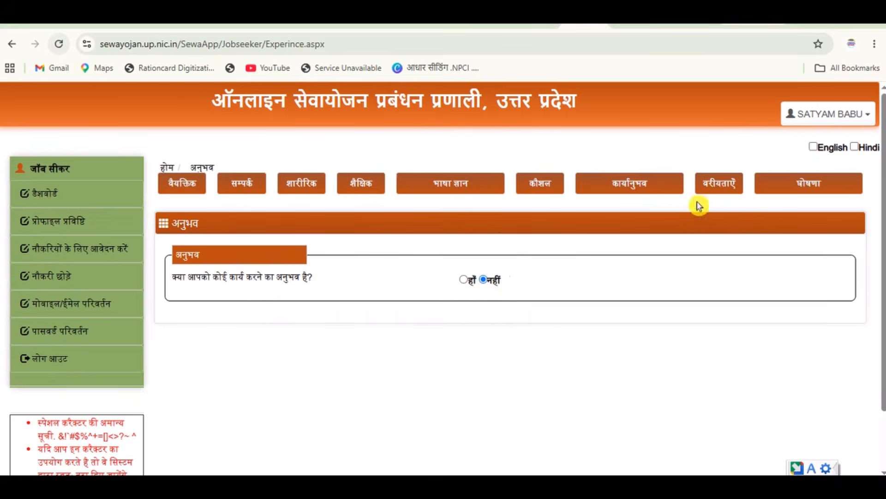
pyautogui.click(731, 191)
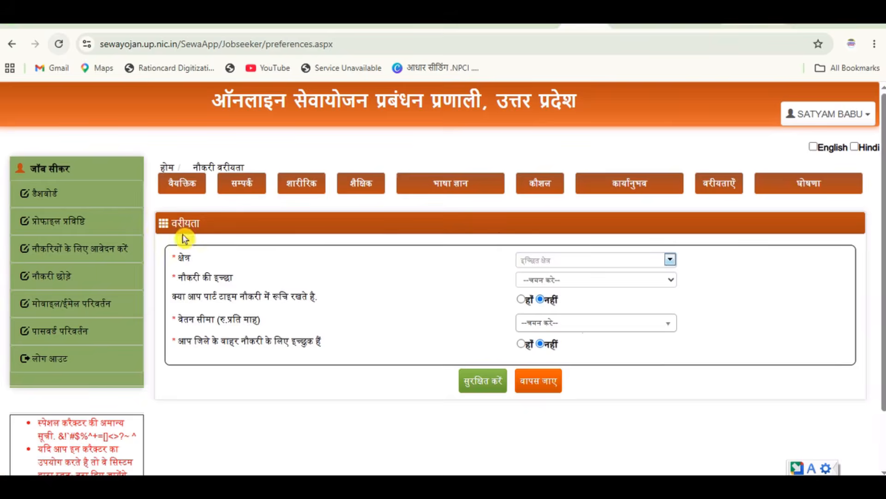
# Step: Choose एनीमेशन and असंगठित क्षेत्र as preferred job sectors
pyautogui.click(606, 259)
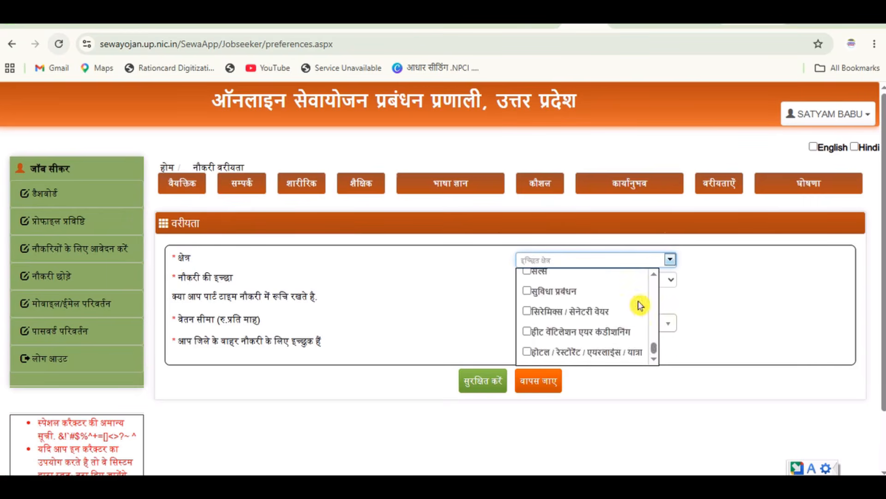
pyautogui.moveTo(658, 352); pyautogui.dragTo(656, 280)
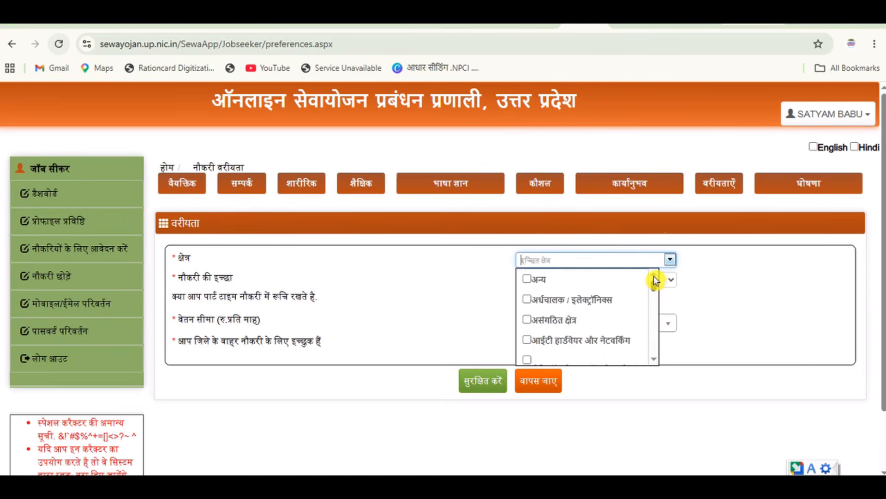
pyautogui.scroll(-5, 652, 286)
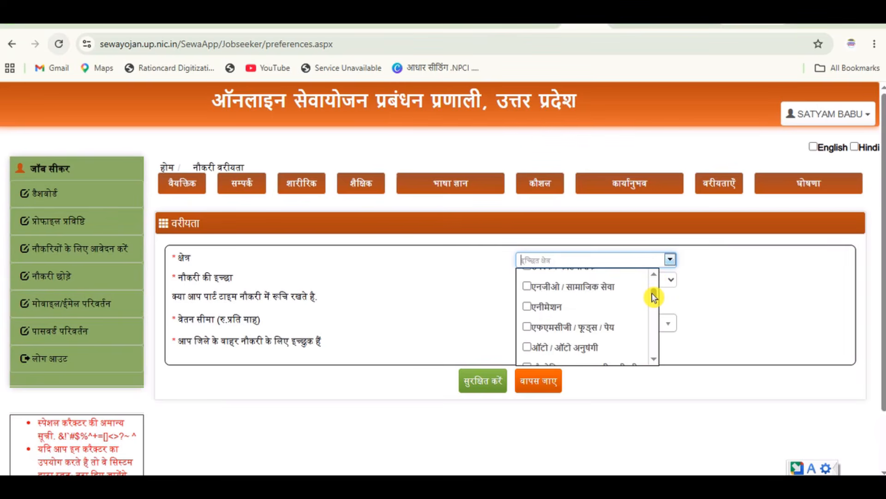
pyautogui.click(526, 307)
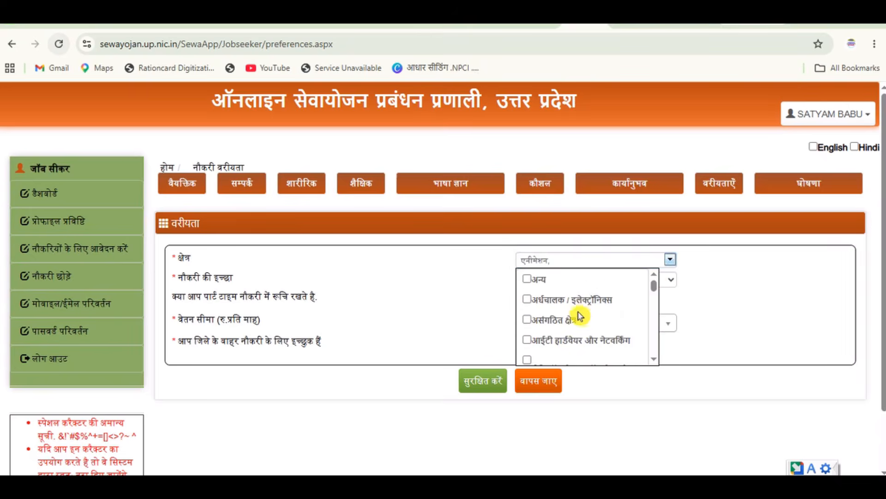
pyautogui.click(529, 323)
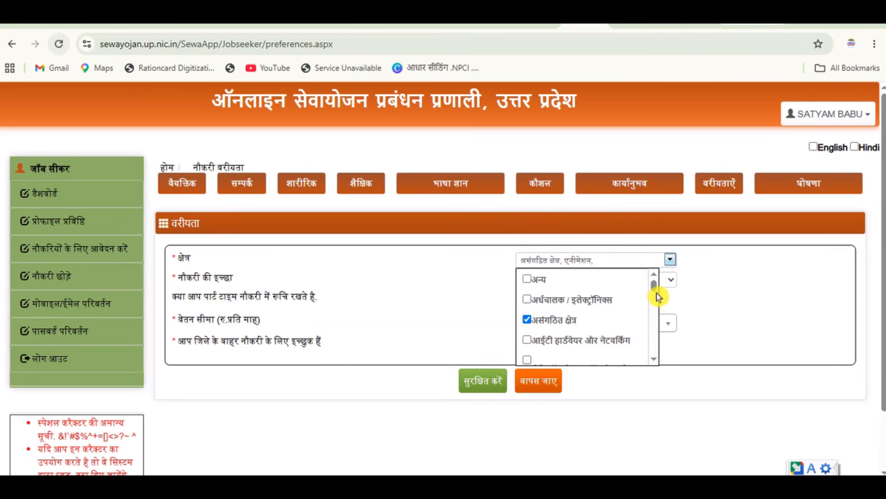
pyautogui.moveTo(655, 289); pyautogui.dragTo(654, 264)
pyautogui.click(684, 298)
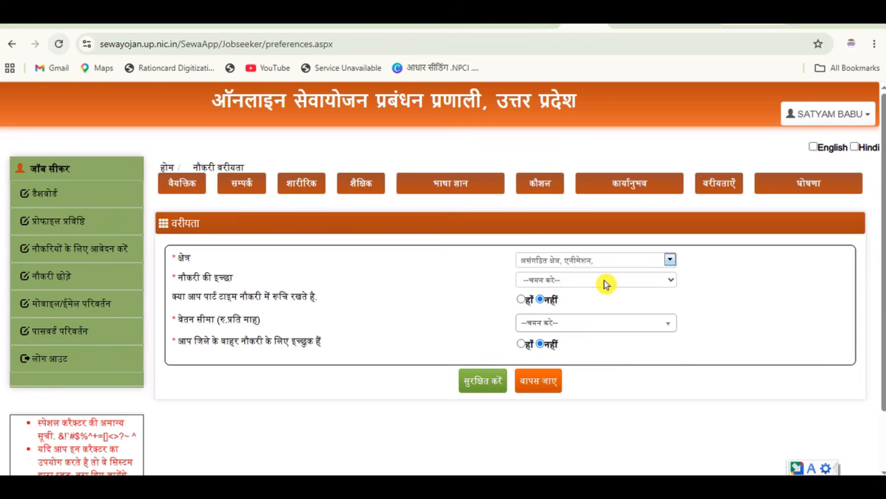
# Step: Set job wish to समस्त and salary range to 80001 - 90000, then save
pyautogui.click(606, 282)
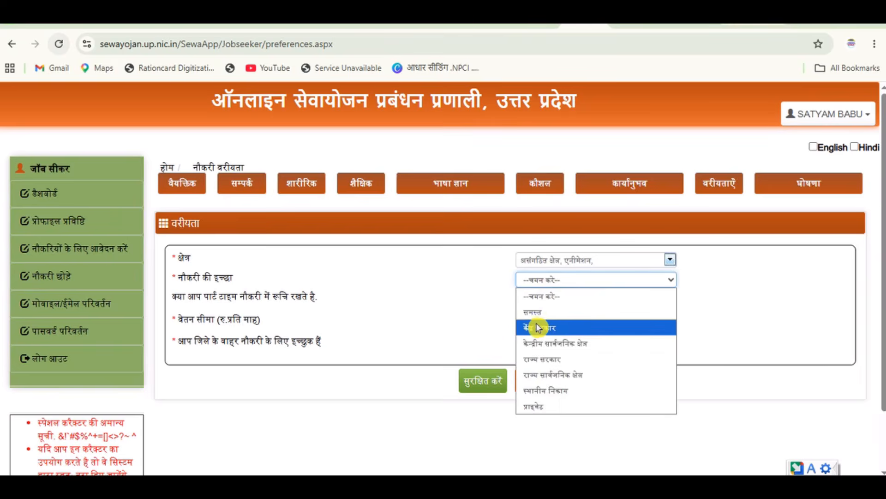
pyautogui.press('ctrl')
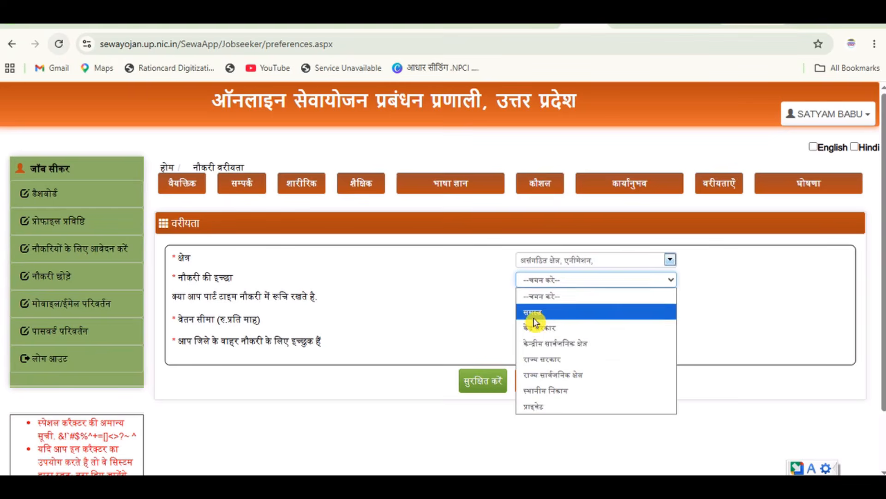
pyautogui.click(534, 313)
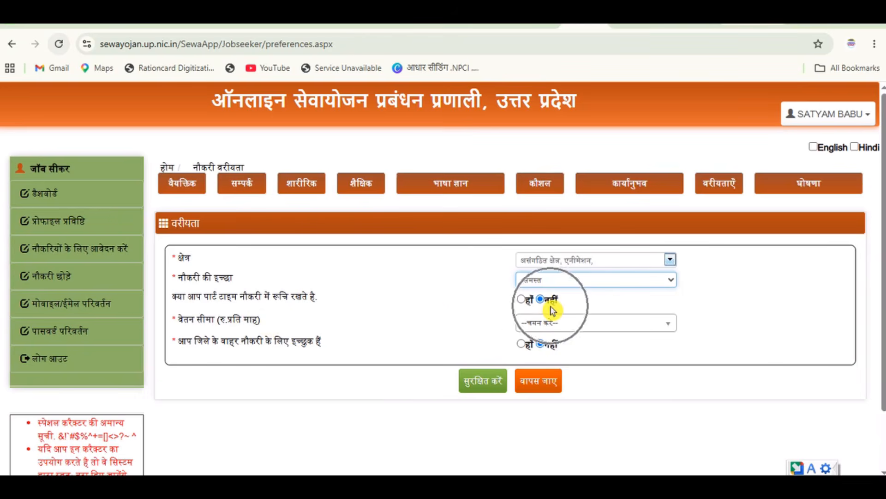
pyautogui.click(586, 324)
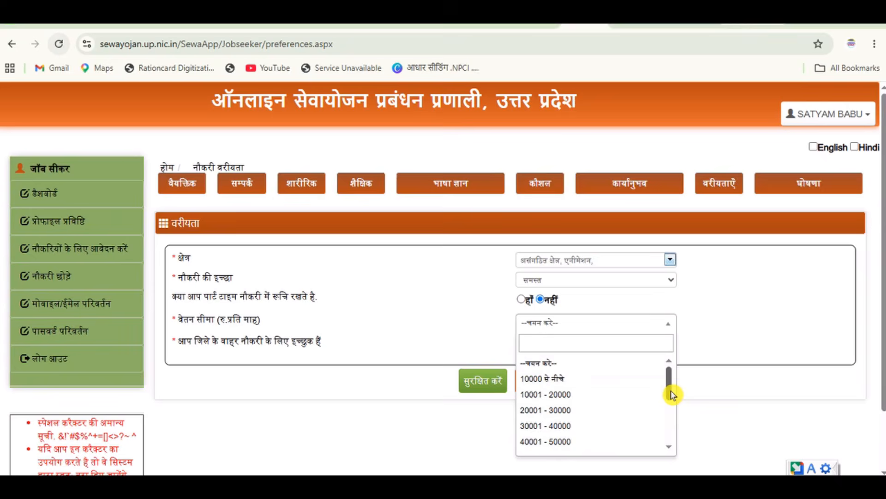
pyautogui.moveTo(670, 394); pyautogui.dragTo(671, 436)
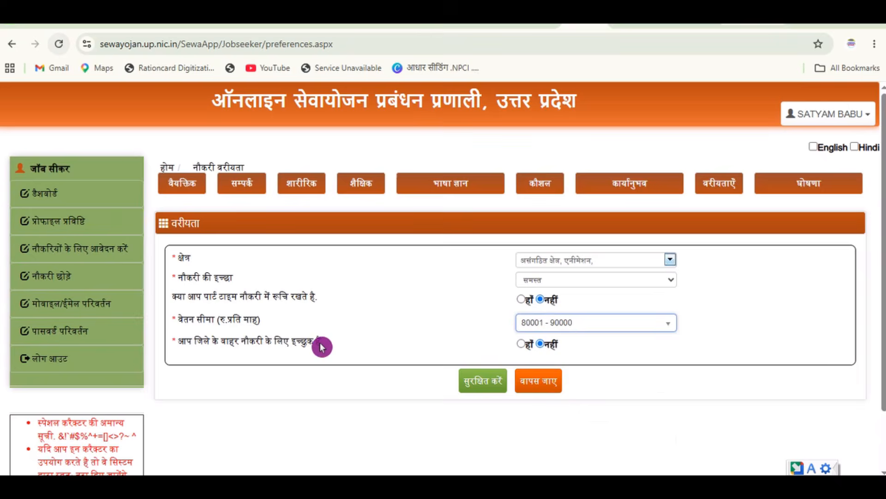
pyautogui.click(529, 348)
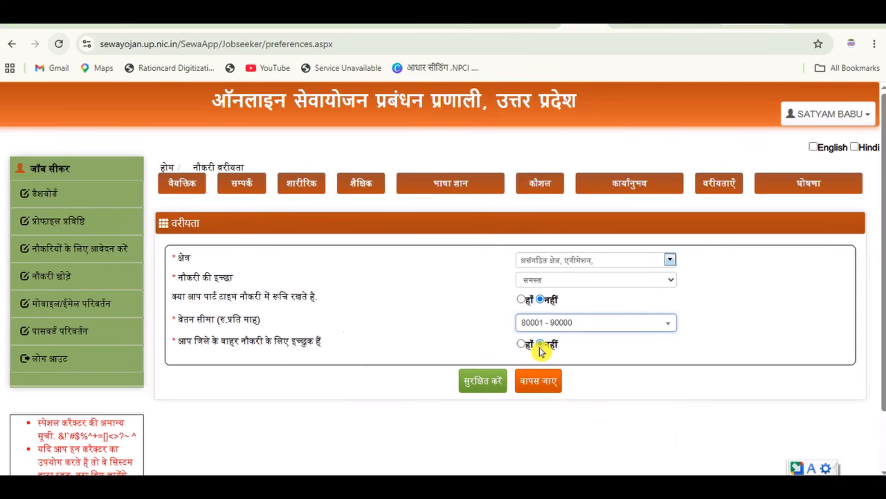
pyautogui.click(480, 390)
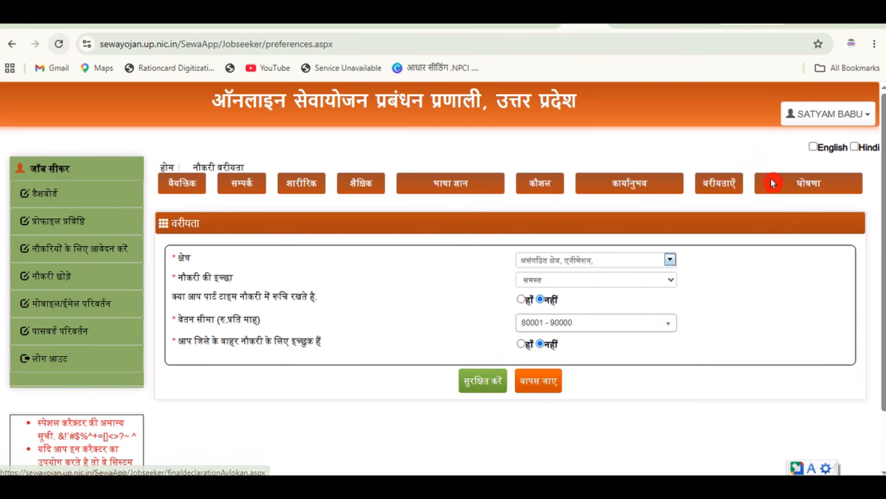
# Step: Save the agreed final declaration on the घोषणा page and return to the डैशबोर्ड
pyautogui.click(806, 182)
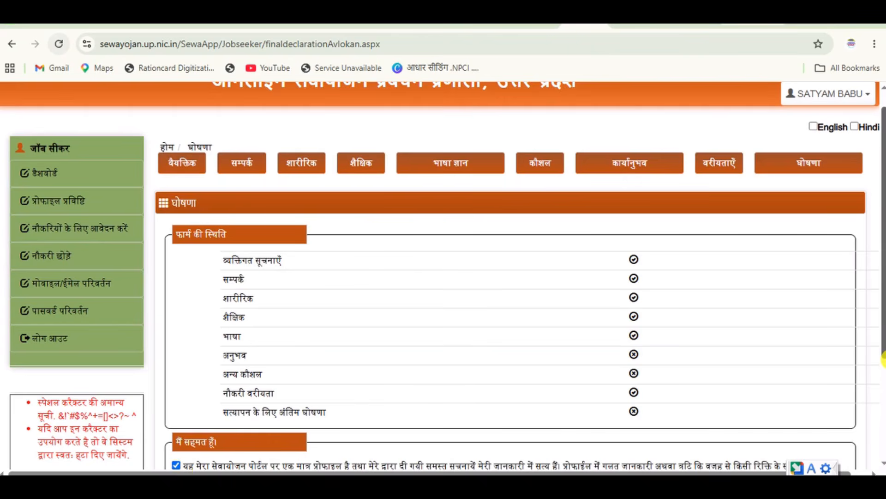
pyautogui.moveTo(884, 359); pyautogui.dragTo(884, 429)
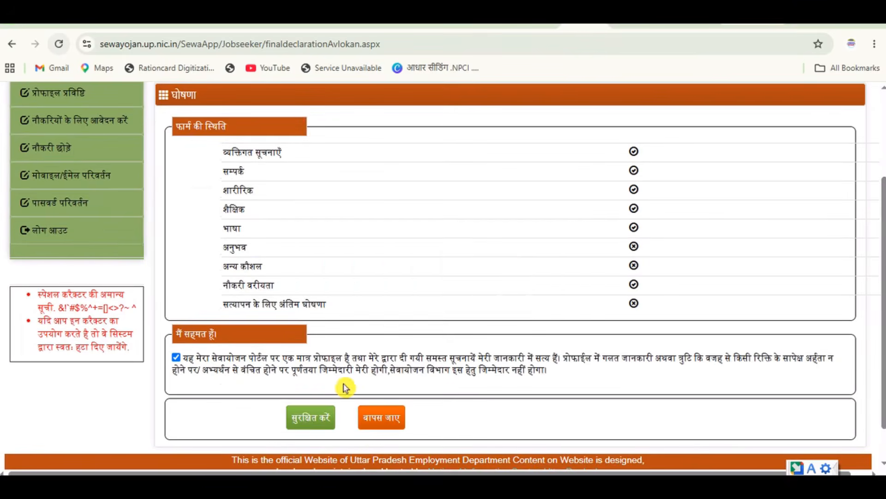
pyautogui.click(306, 424)
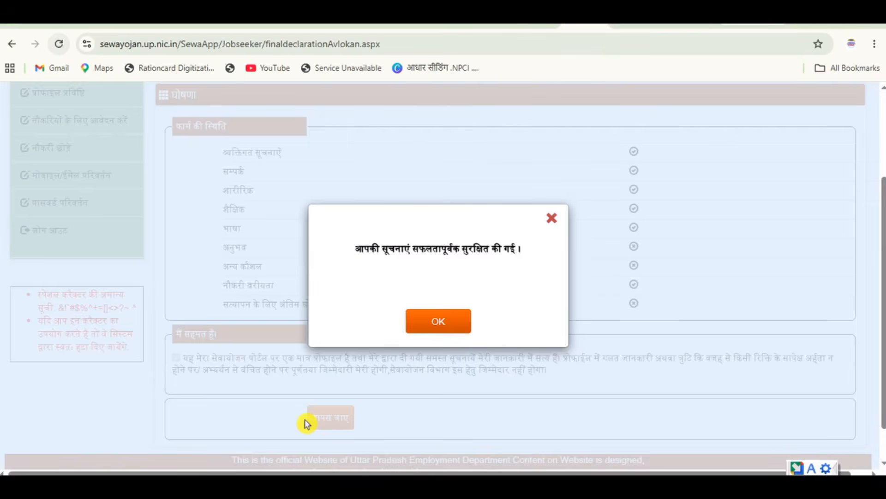
pyautogui.click(466, 323)
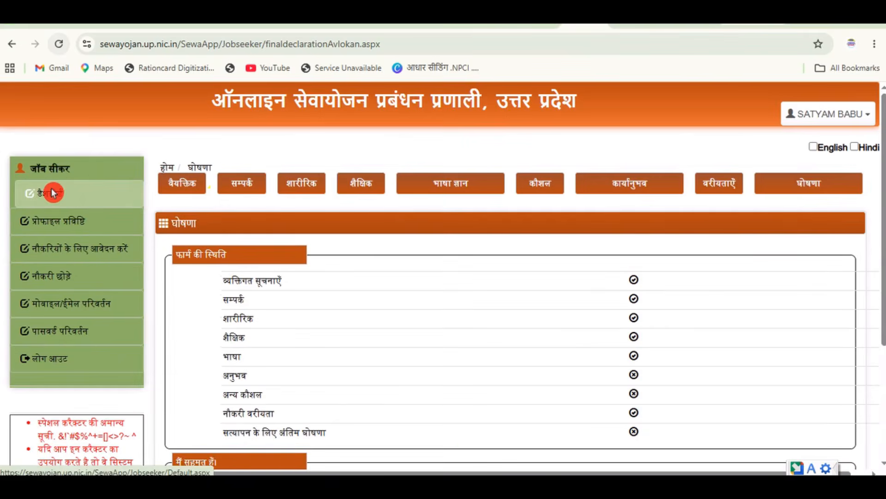
pyautogui.click(53, 193)
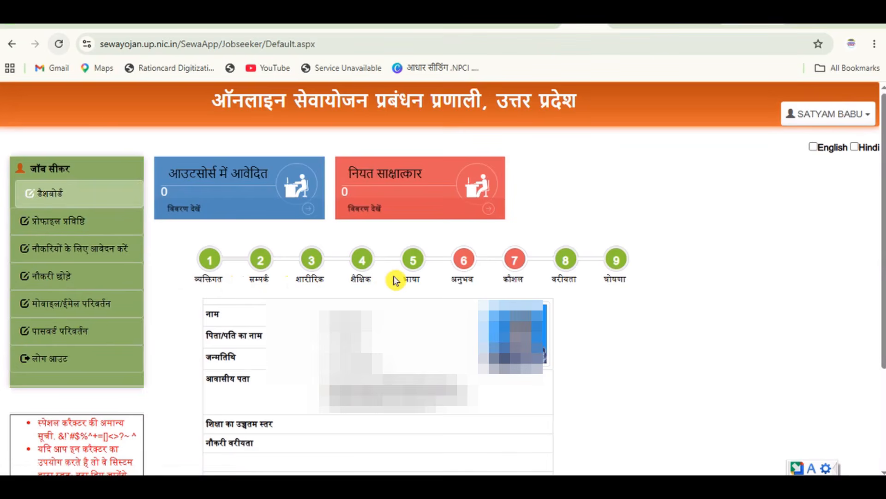
pyautogui.click(610, 276)
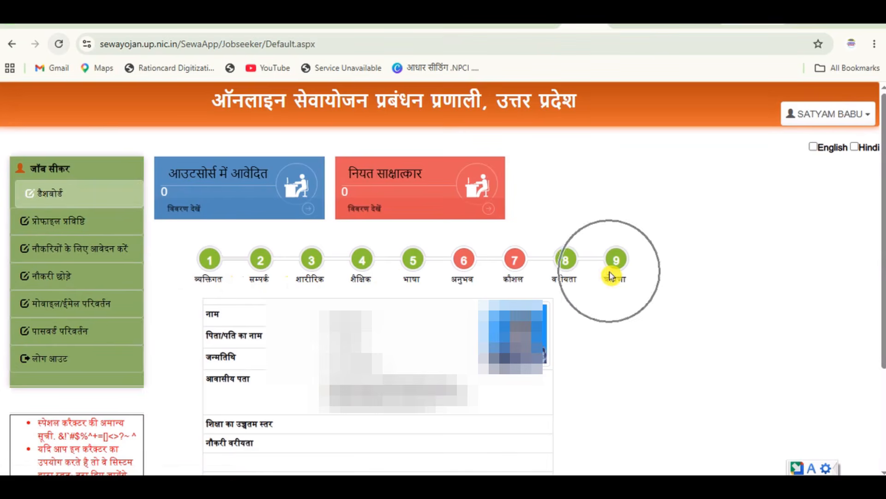
pyautogui.click(460, 270)
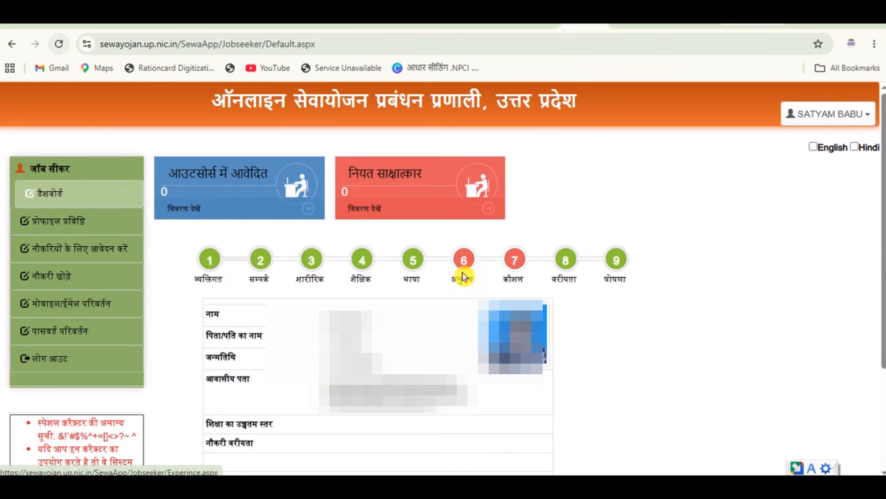
pyautogui.click(508, 275)
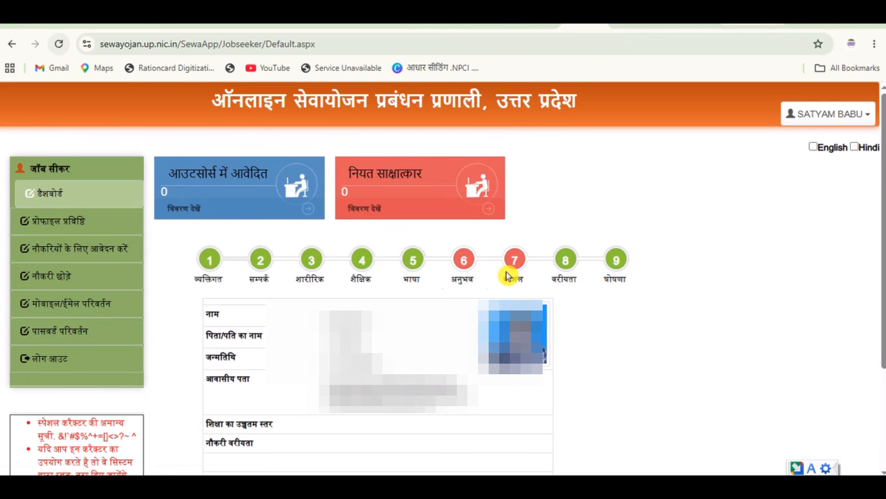
pyautogui.click(463, 270)
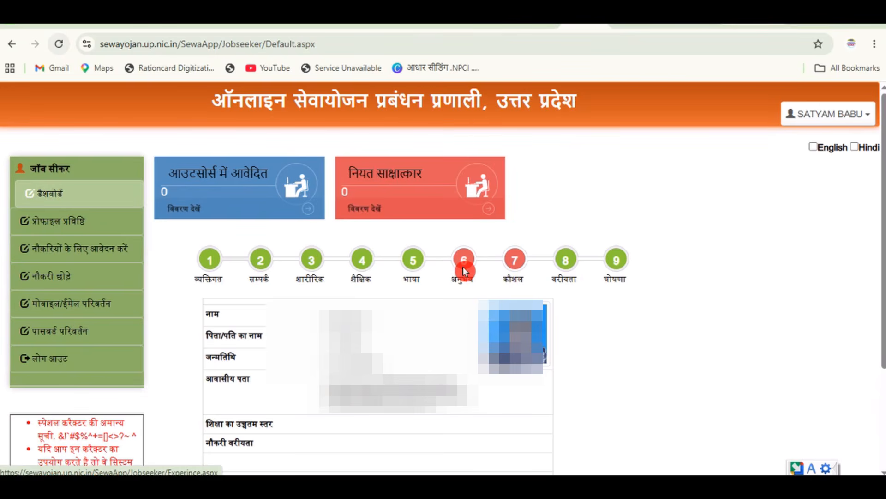
pyautogui.click(463, 270)
pyautogui.click(70, 227)
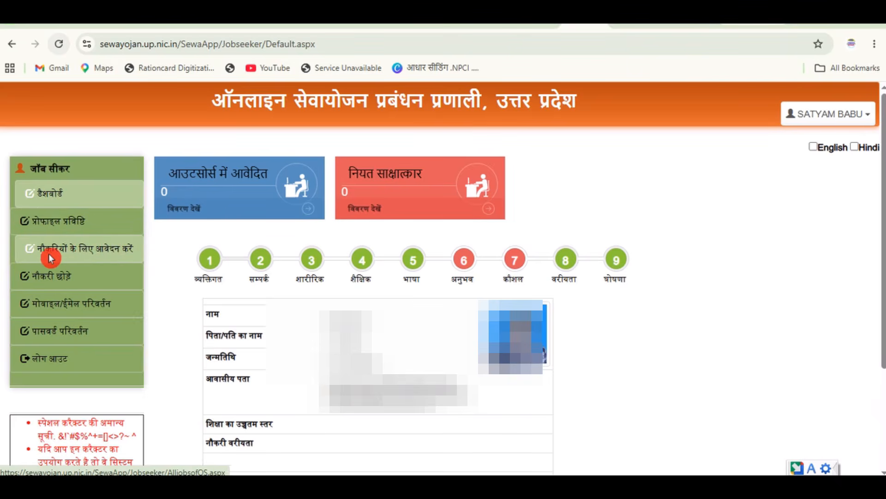
# Step: Open Job Search and switch to the सरकारी नौकरियां category, which shows No Record Found
pyautogui.click(81, 252)
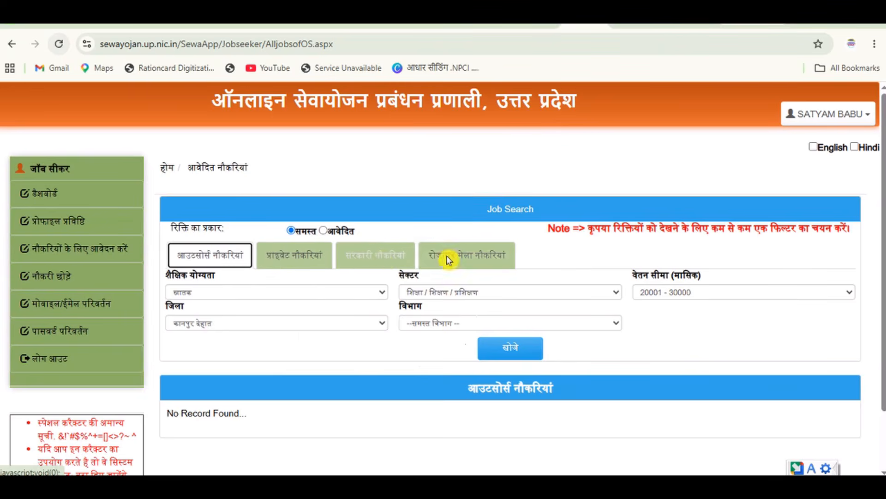
pyautogui.click(468, 255)
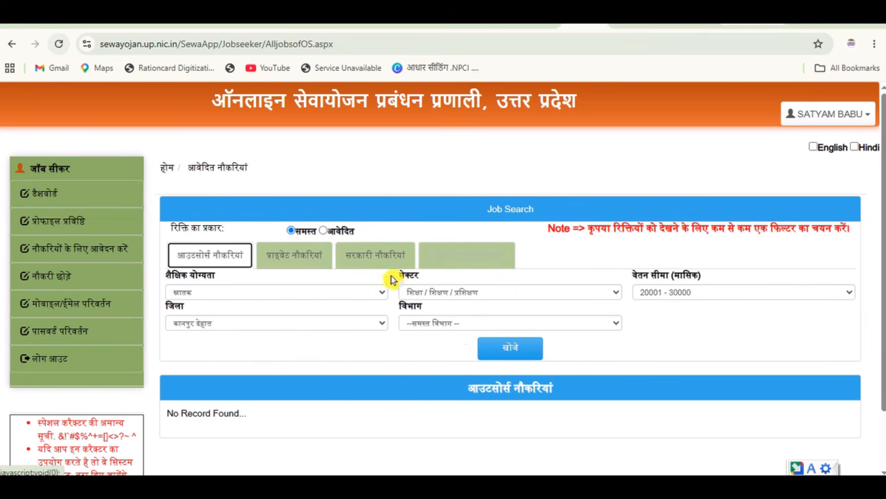
pyautogui.click(359, 255)
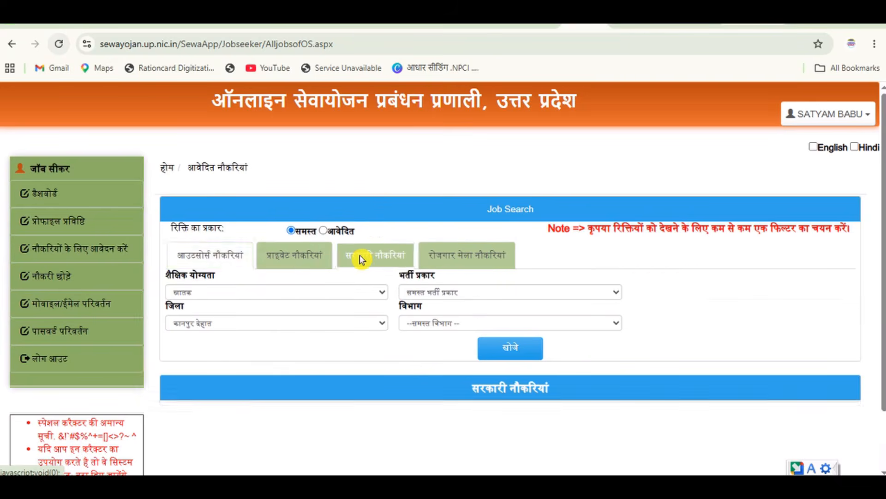
pyautogui.click(223, 295)
pyautogui.click(459, 294)
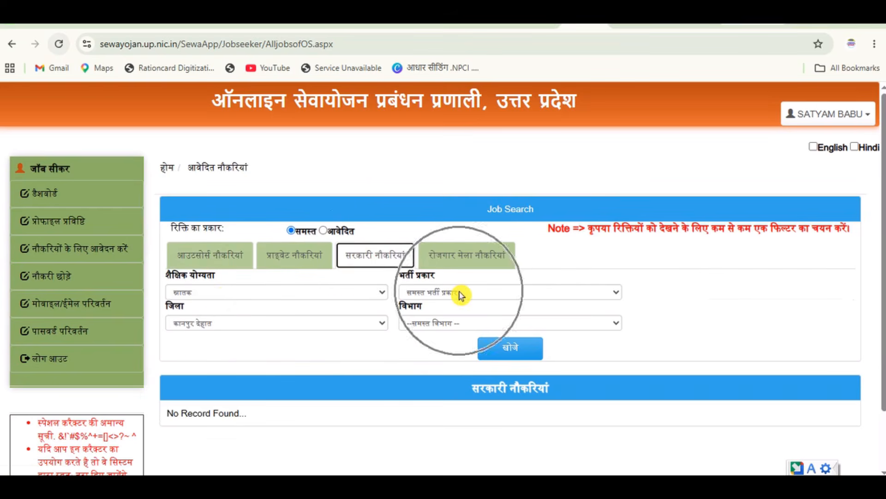
pyautogui.click(243, 331)
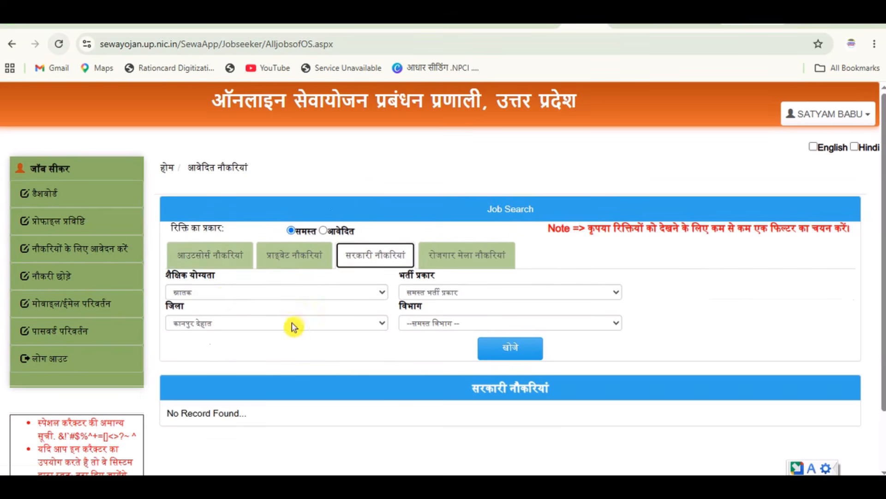
pyautogui.click(432, 258)
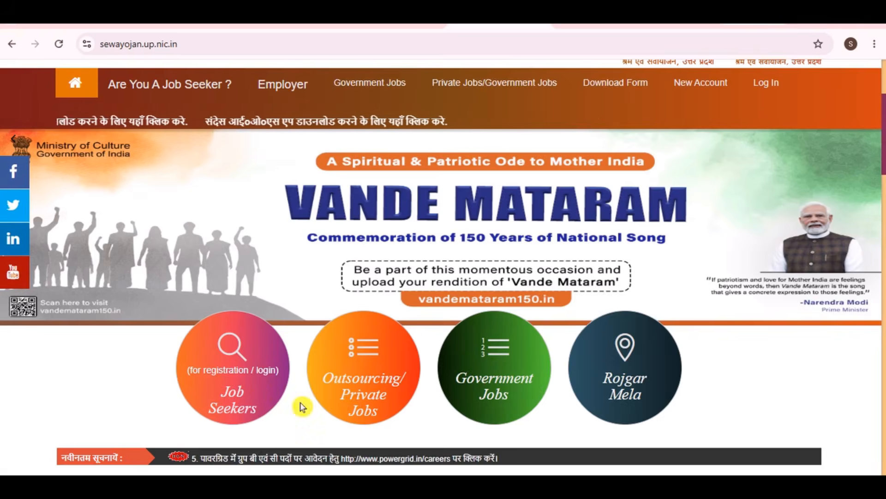
# Step: Set the जिला filter to --समस्त-- and search government jobs with खोजे
pyautogui.click(381, 336)
pyautogui.click(376, 402)
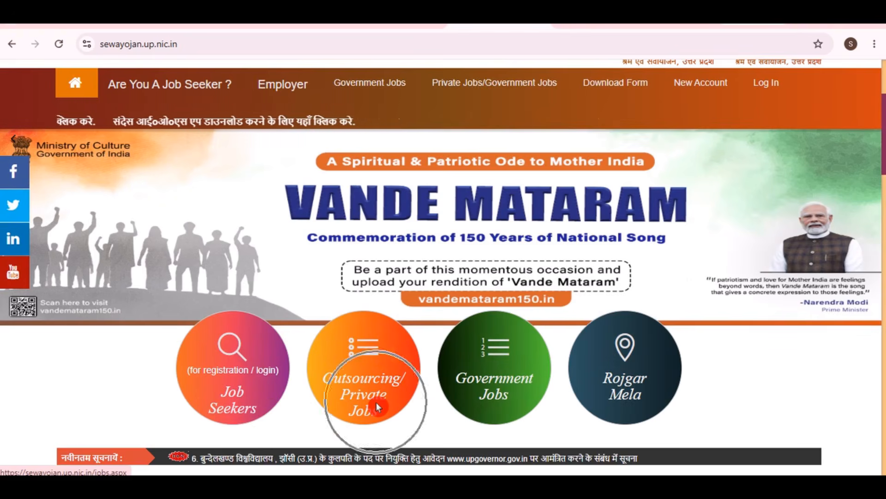
pyautogui.click(499, 397)
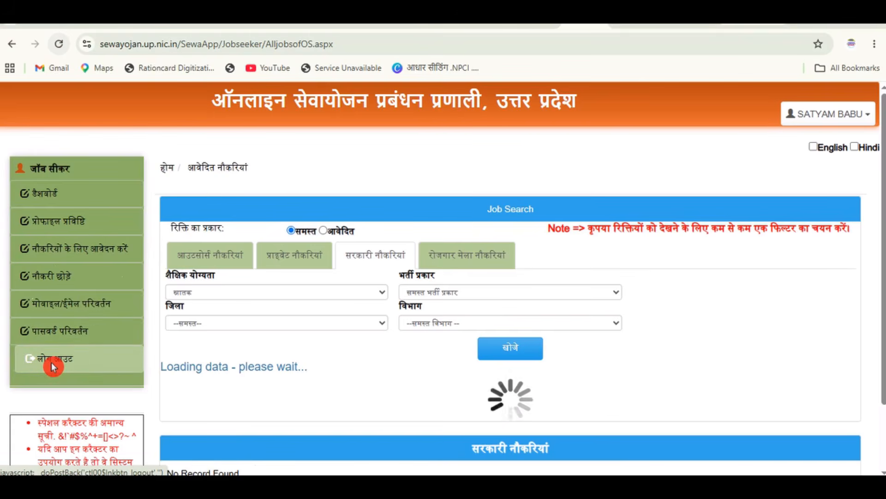
# Step: Log out of the jobseeker account, then open the Rojgar Mela section on the public homepage
pyautogui.click(51, 362)
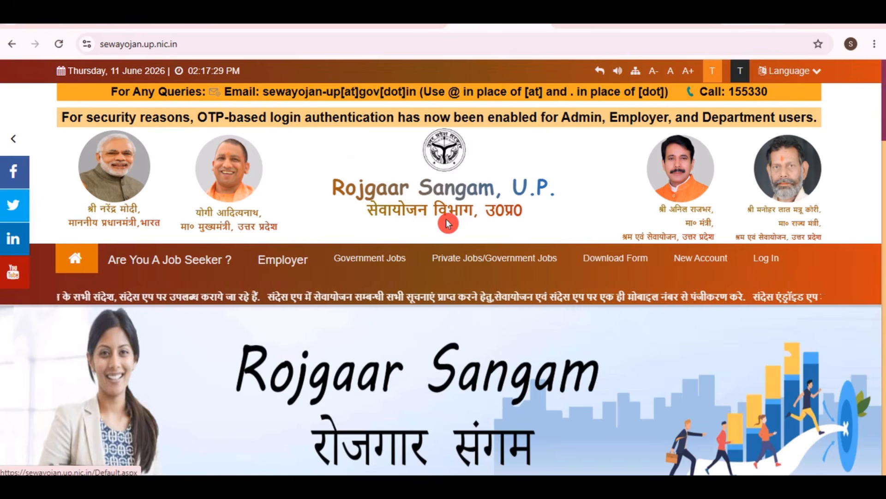
pyautogui.click(447, 223)
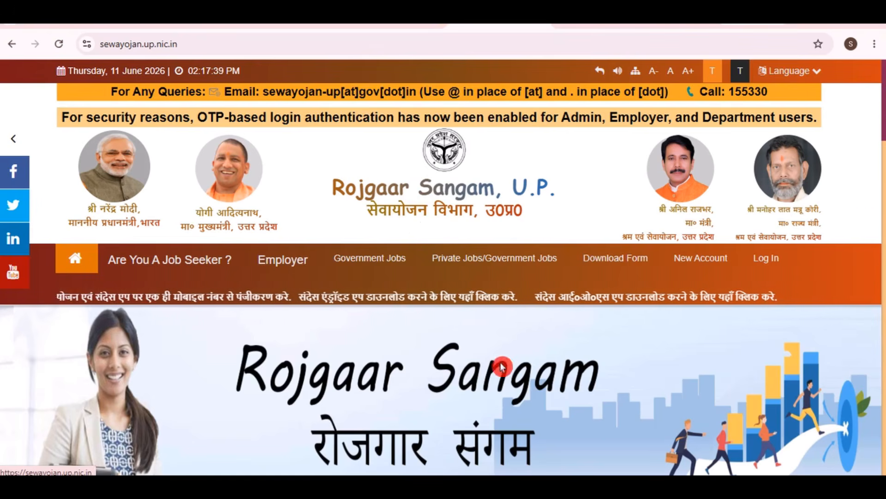
pyautogui.scroll(-4, 443, 267)
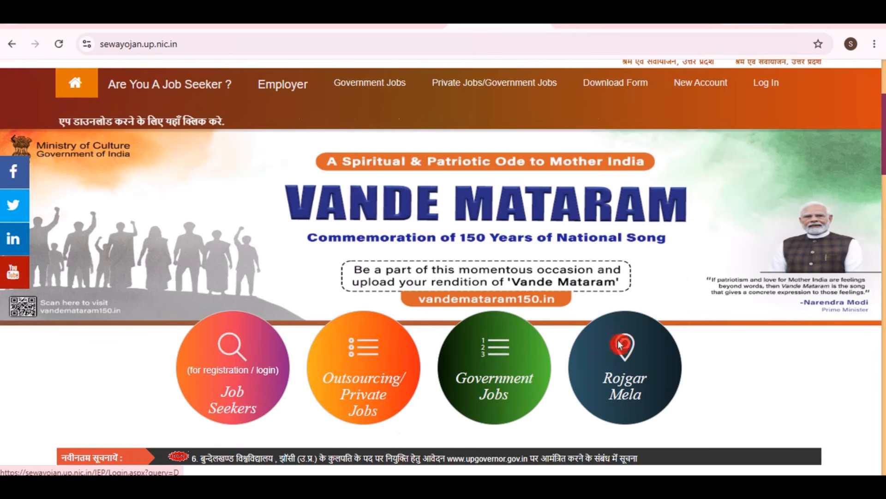
pyautogui.click(639, 394)
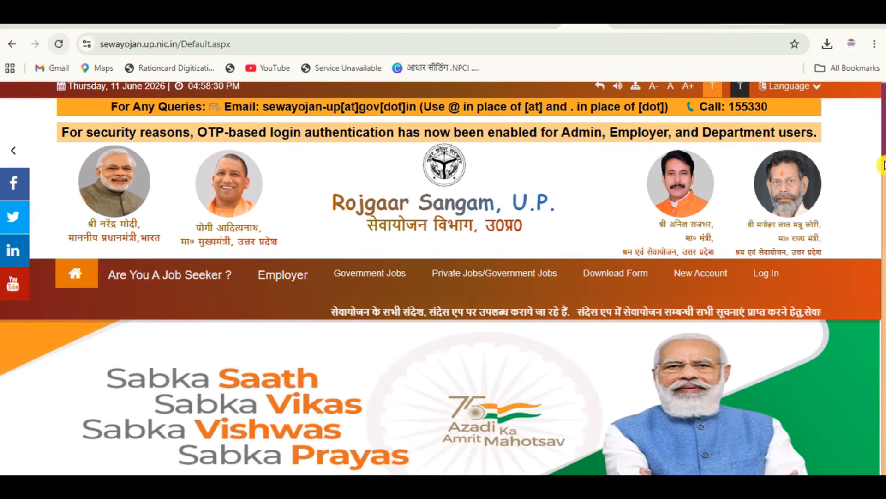
pyautogui.moveTo(885, 138); pyautogui.dragTo(883, 164)
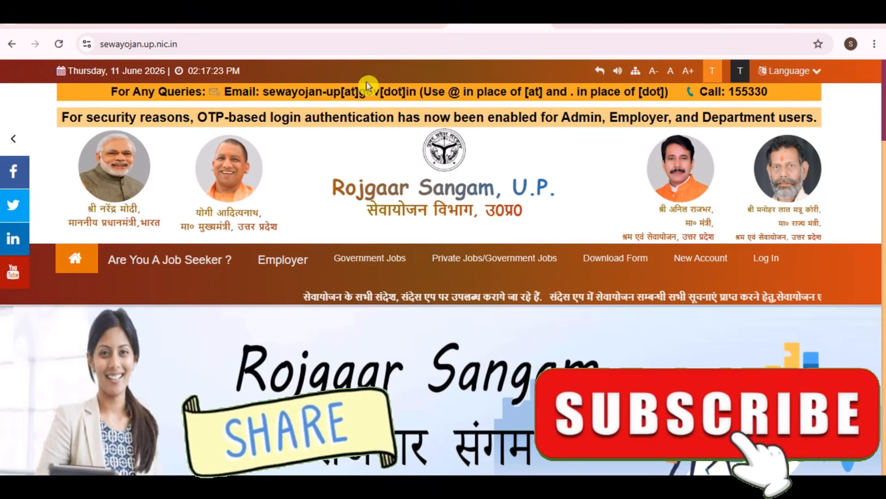
pyautogui.click(369, 172)
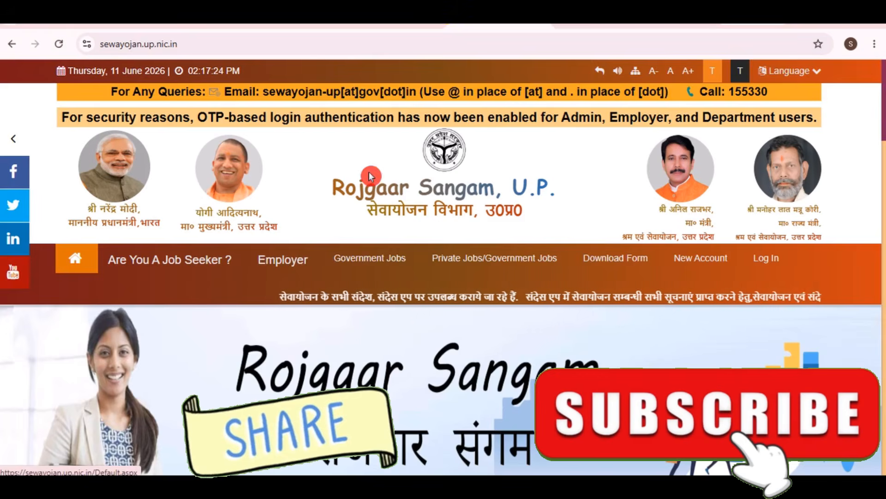